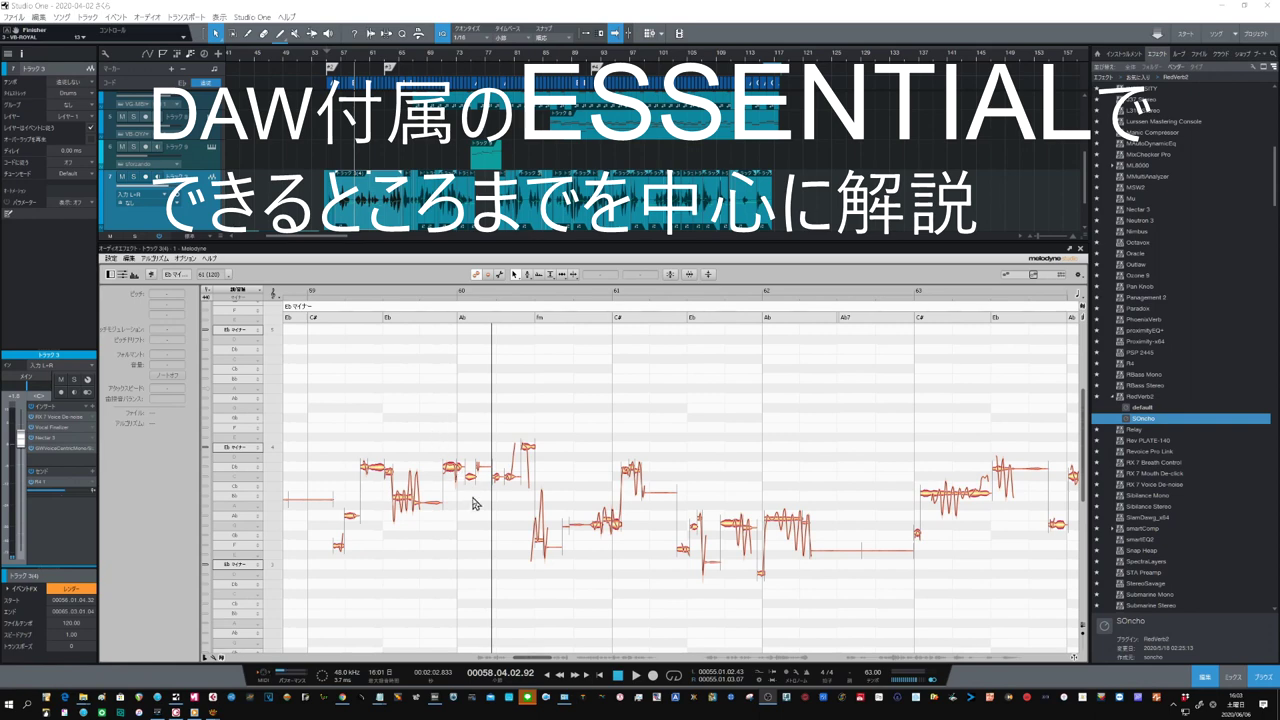
Audition the vocal passage in bars 59–60 and rescale the note view with the time ruler
{"action": "double_click", "coordinate": [331, 400]}
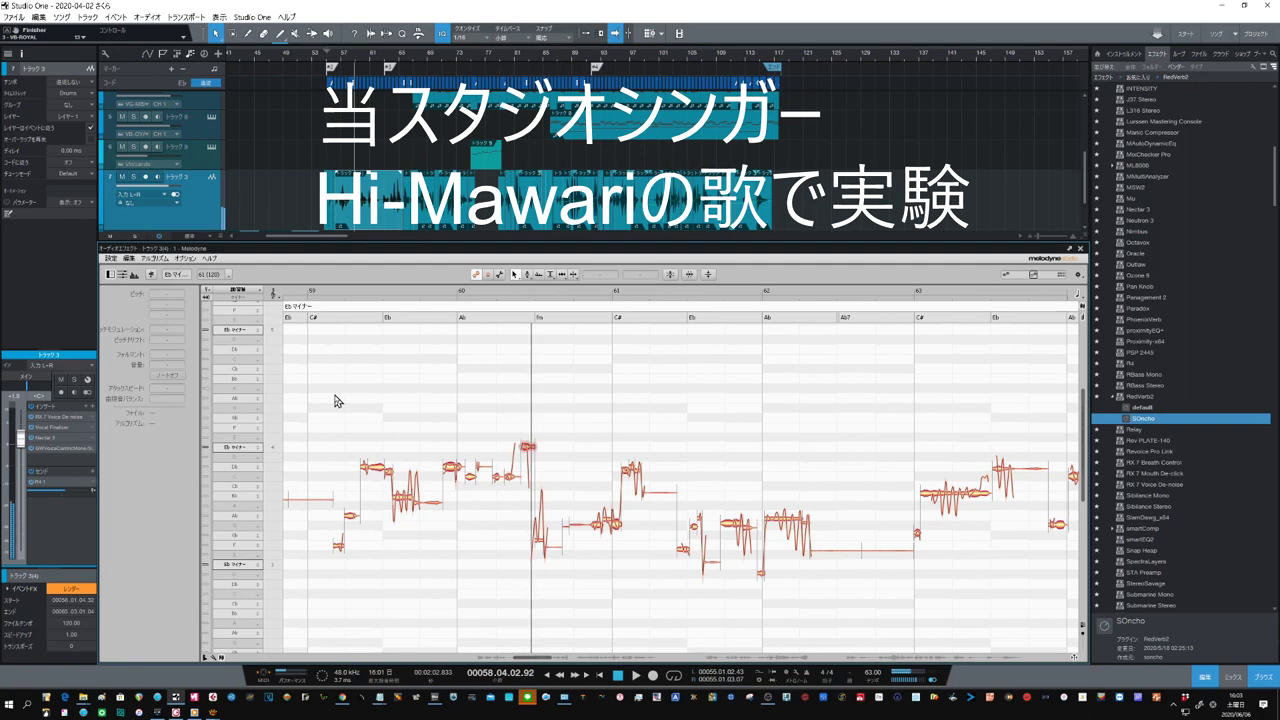
{"action": "left_click", "coordinate": [335, 401]}
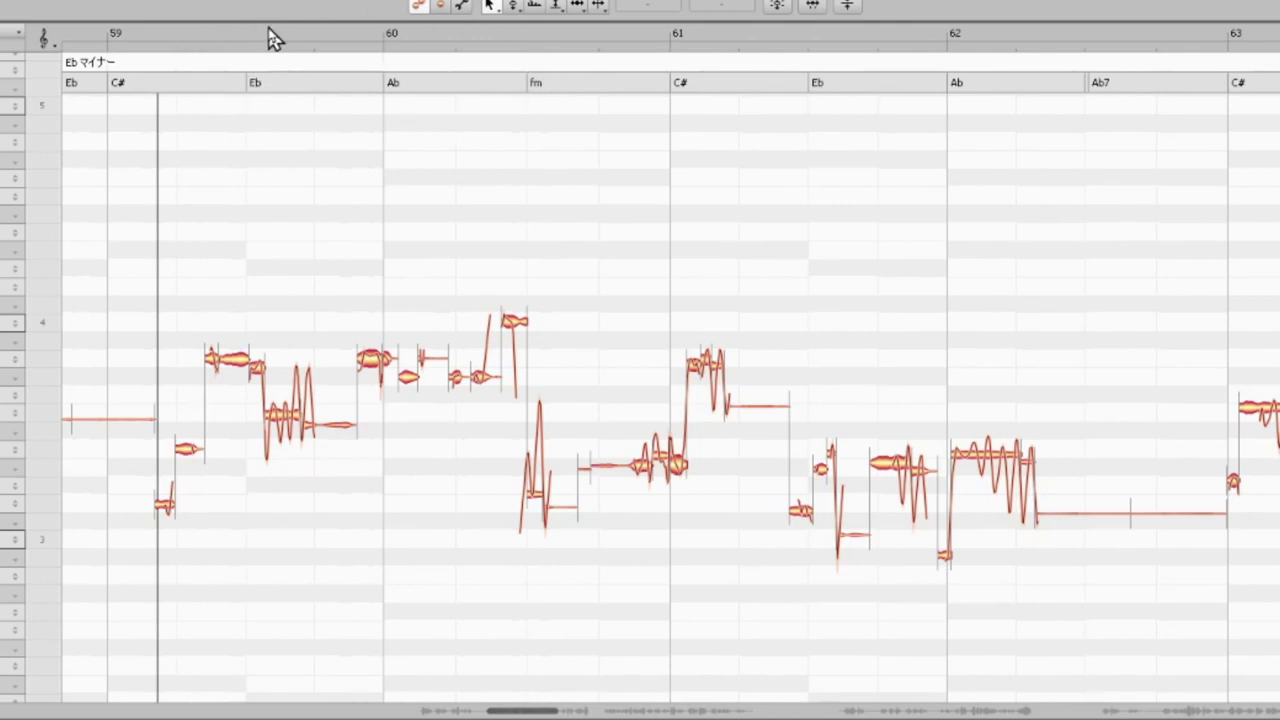
{"action": "left_click_drag", "start_coordinate": [274, 35], "coordinate": [317, 54]}
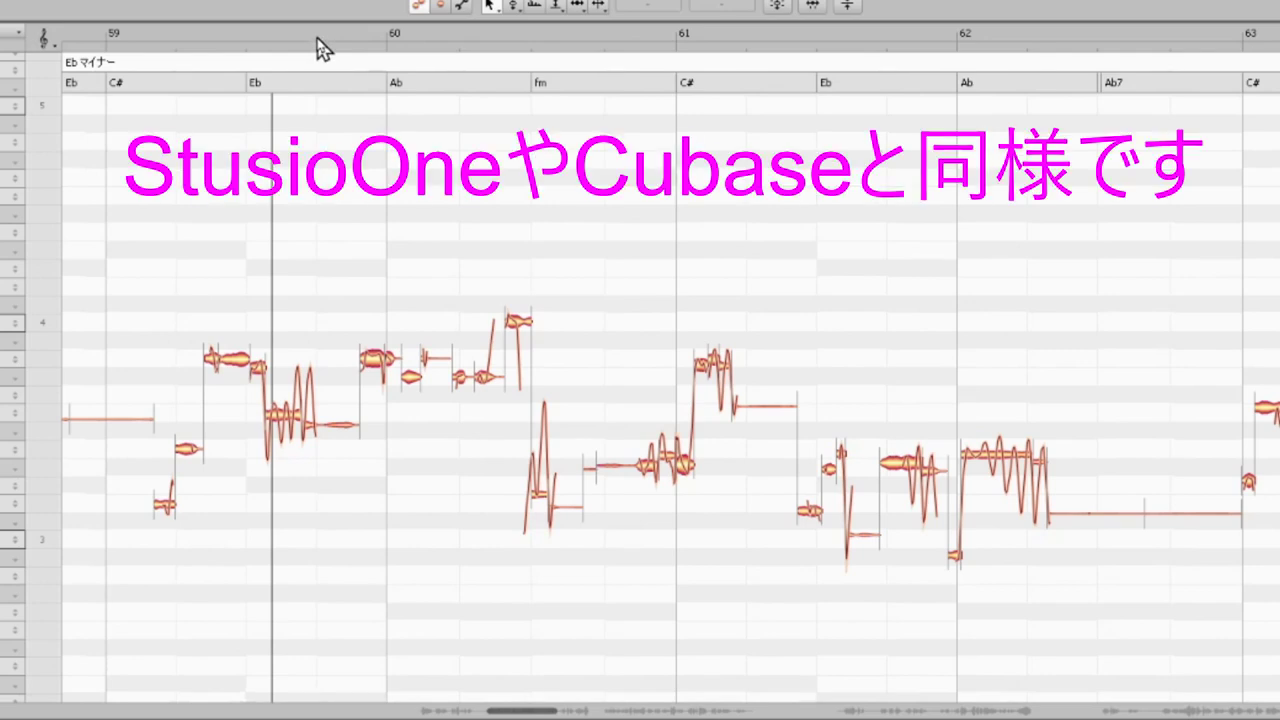
{"action": "left_click_drag", "start_coordinate": [299, 43], "coordinate": [314, 76]}
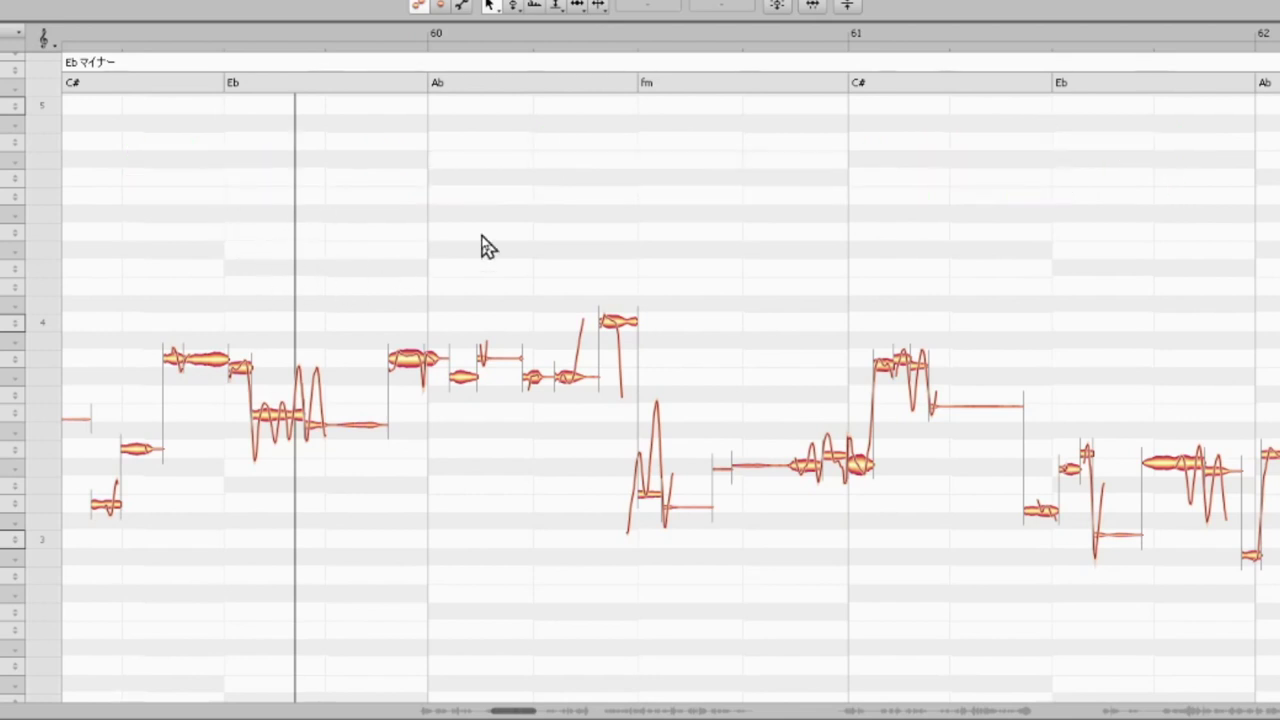
{"action": "left_click_drag", "start_coordinate": [533, 45], "coordinate": [530, 222]}
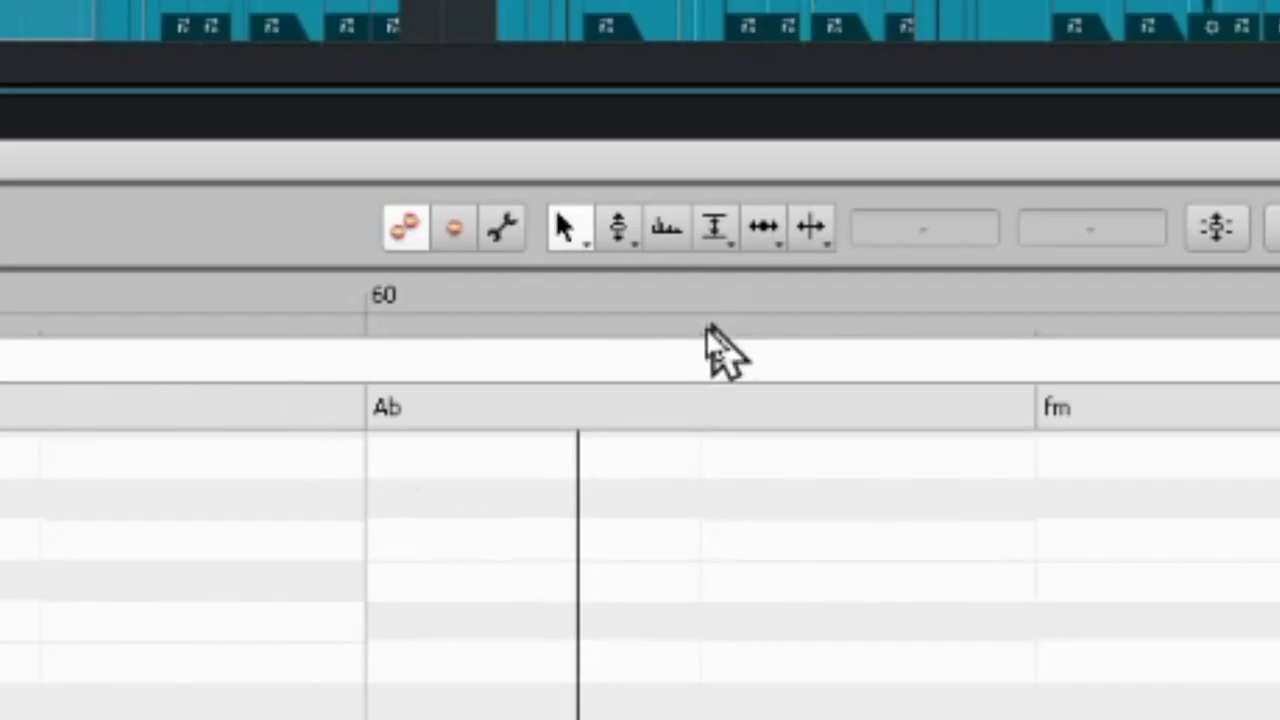
Review the available editing tools, choose the Scroll tool and pan the note view around bar 60
{"action": "left_click", "coordinate": [497, 6]}
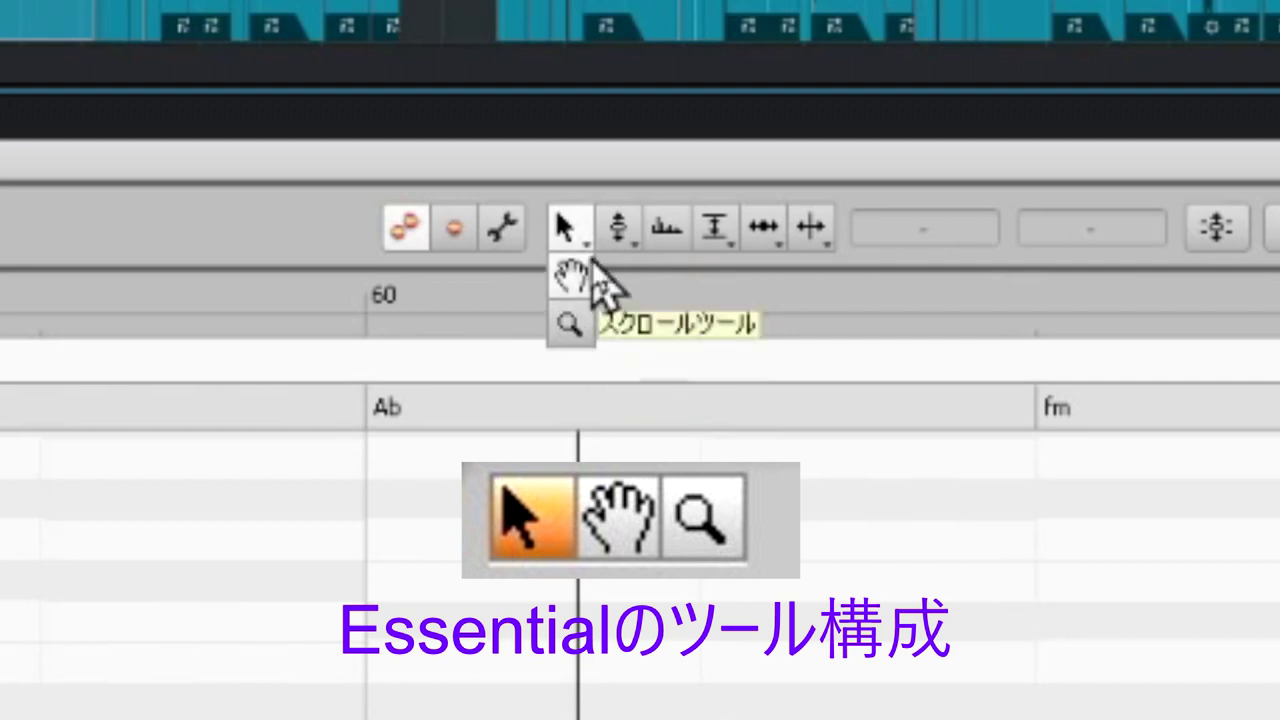
{"action": "mouse_move", "coordinate": [837, 233]}
{"action": "mouse_move", "coordinate": [625, 218]}
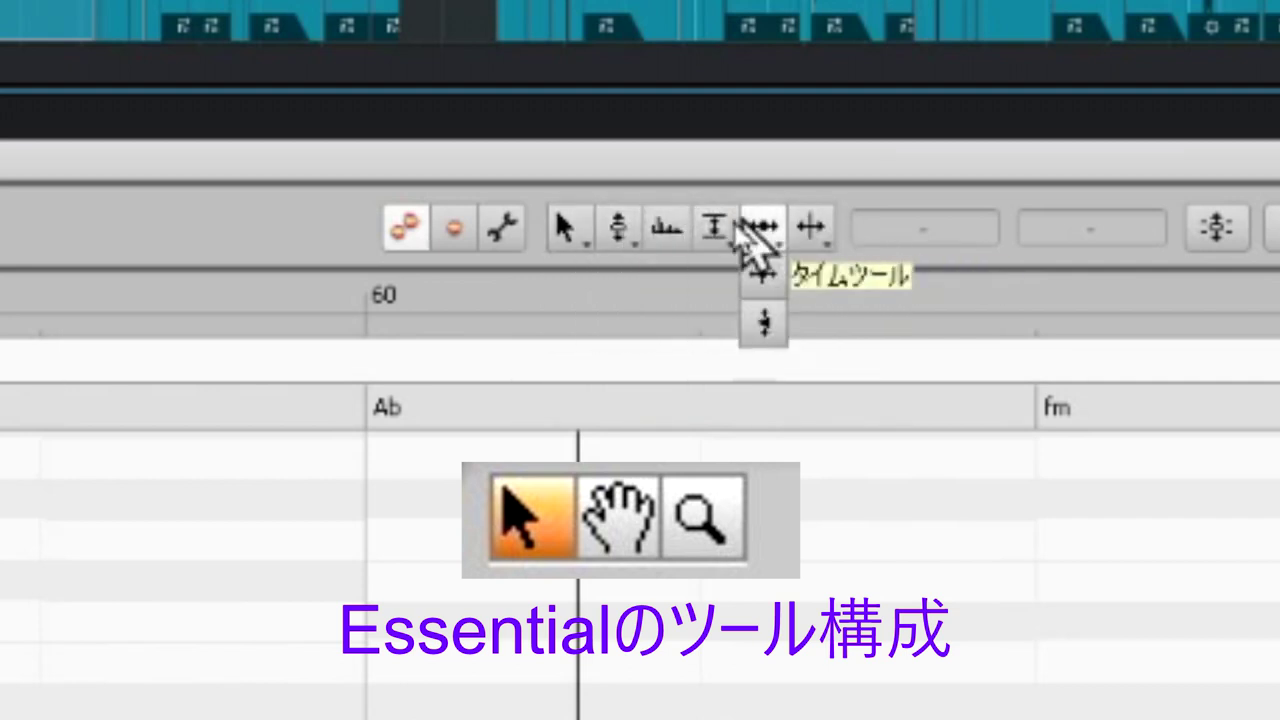
{"action": "mouse_move", "coordinate": [578, 228]}
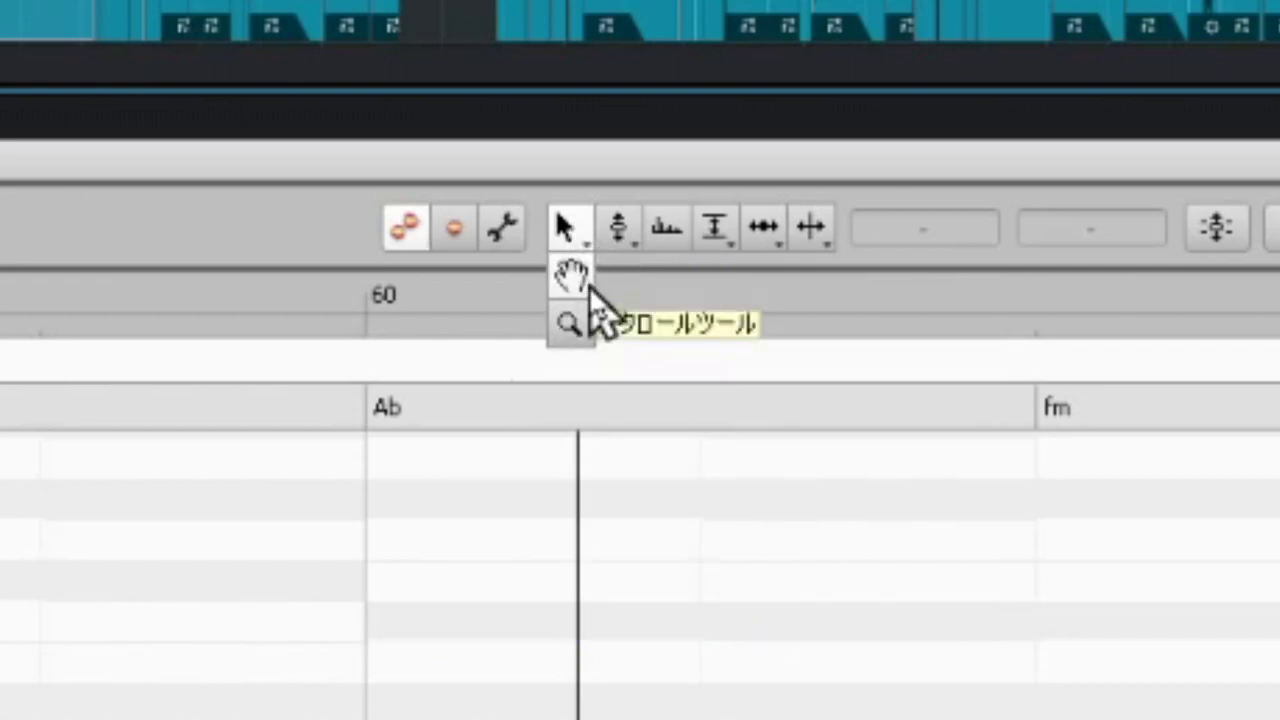
{"action": "left_click", "coordinate": [578, 277]}
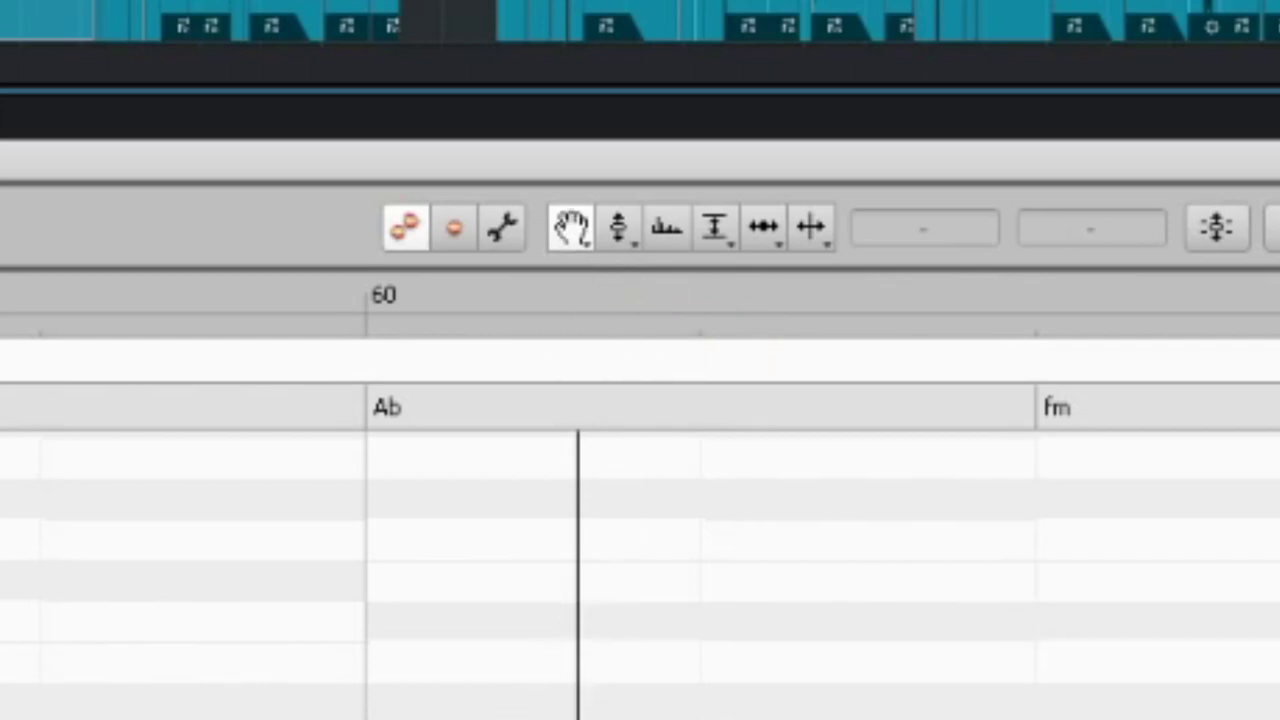
{"action": "left_click_drag", "start_coordinate": [540, 719], "coordinate": [652, 719]}
{"action": "mouse_move", "coordinate": [540, 409]}
{"action": "left_mouse_down"}
{"action": "mouse_move", "coordinate": [646, 409]}
{"action": "mouse_move", "coordinate": [515, 410]}
{"action": "left_mouse_up"}
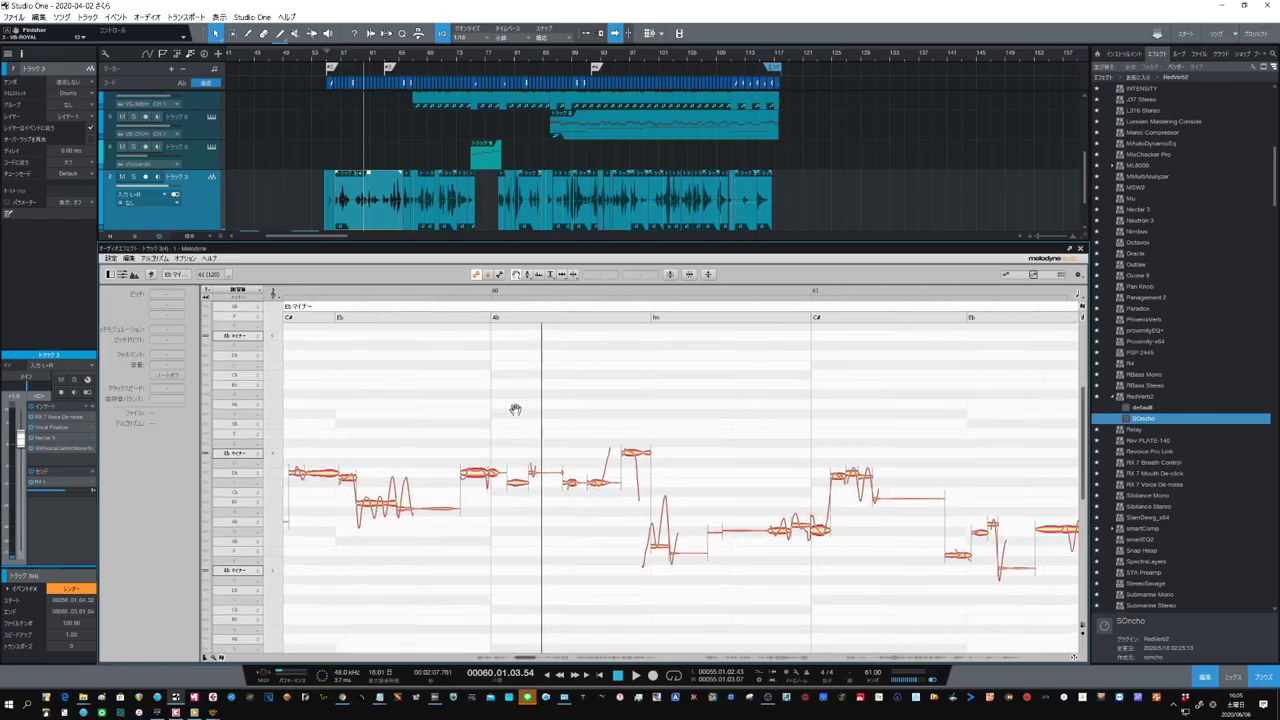
Rescale the note view around bar 60 with the Zoom tool, and return to the main arrow tool
{"action": "left_click", "coordinate": [516, 299]}
{"action": "mouse_move", "coordinate": [507, 411]}
{"action": "left_mouse_down"}
{"action": "mouse_move", "coordinate": [549, 449]}
{"action": "mouse_move", "coordinate": [549, 369]}
{"action": "mouse_move", "coordinate": [520, 417]}
{"action": "mouse_move", "coordinate": [500, 400]}
{"action": "left_mouse_up"}
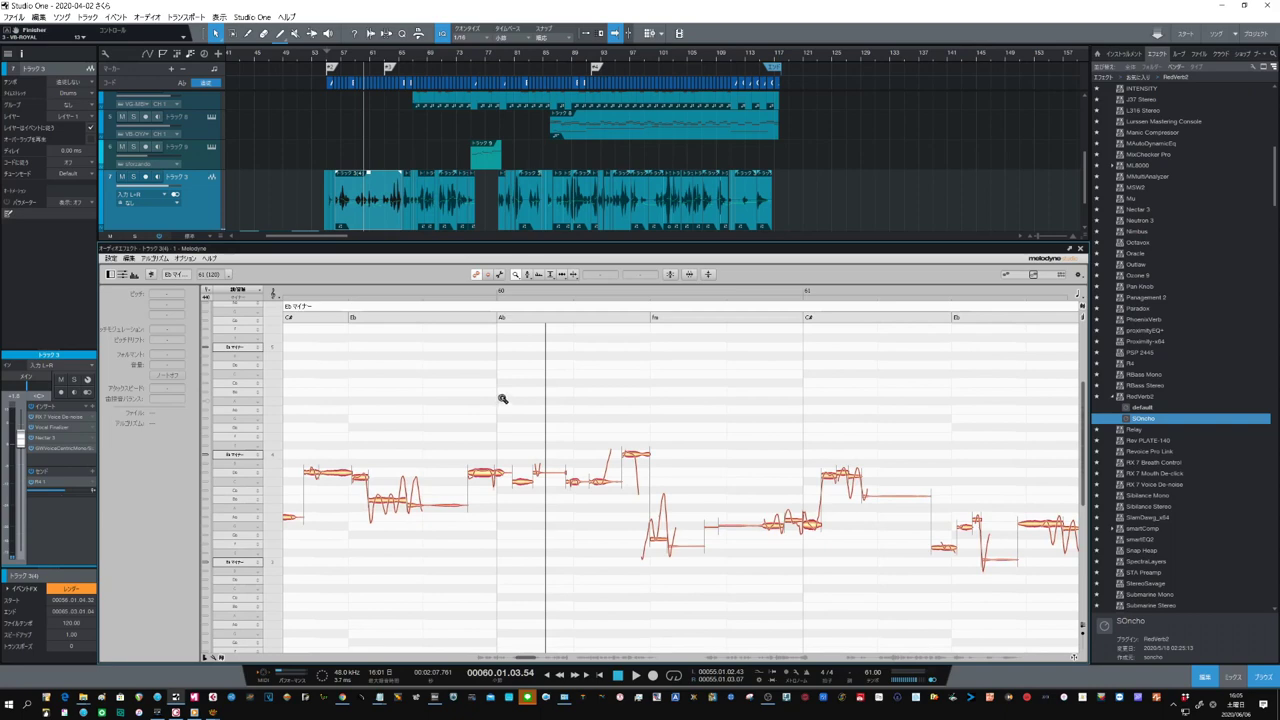
{"action": "left_click", "coordinate": [515, 276]}
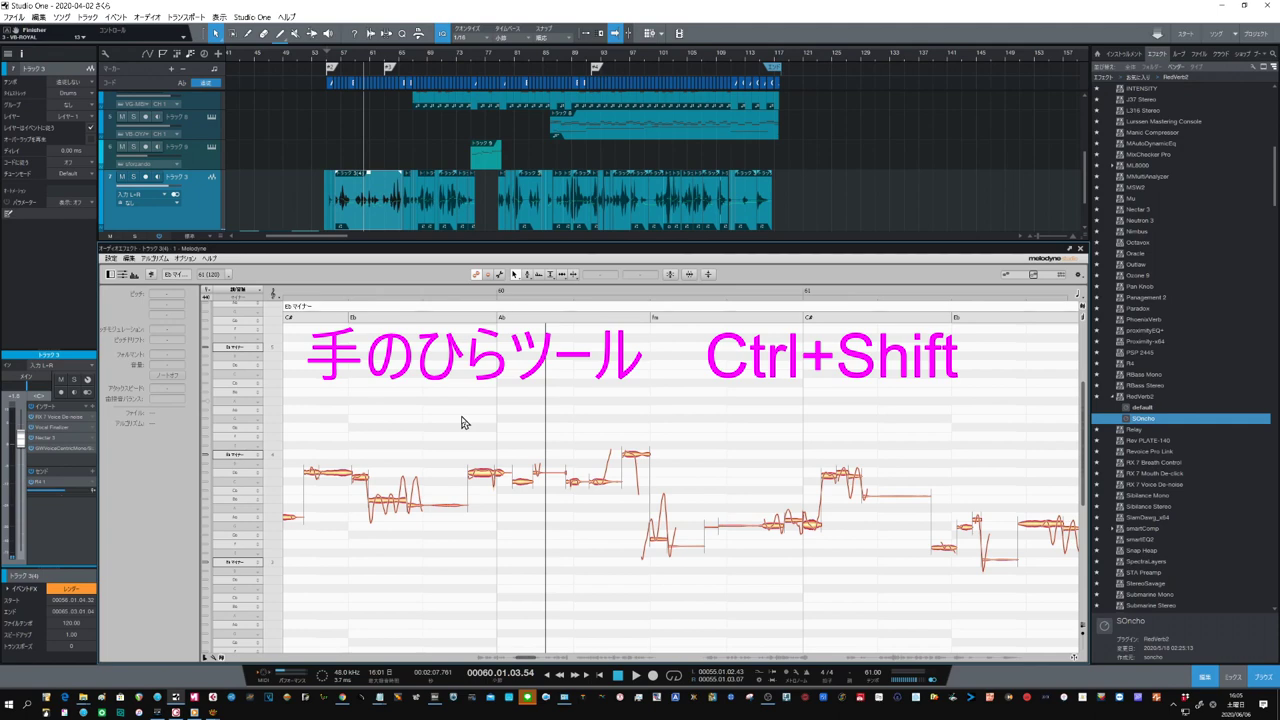
Pan the notes around bar 60 with the temporary hand tool and rescale them with the temporary zoom tool
{"action": "key", "text": "ctrl+shift"}
{"action": "left_click_drag", "start_coordinate": [461, 414], "coordinate": [521, 378]}
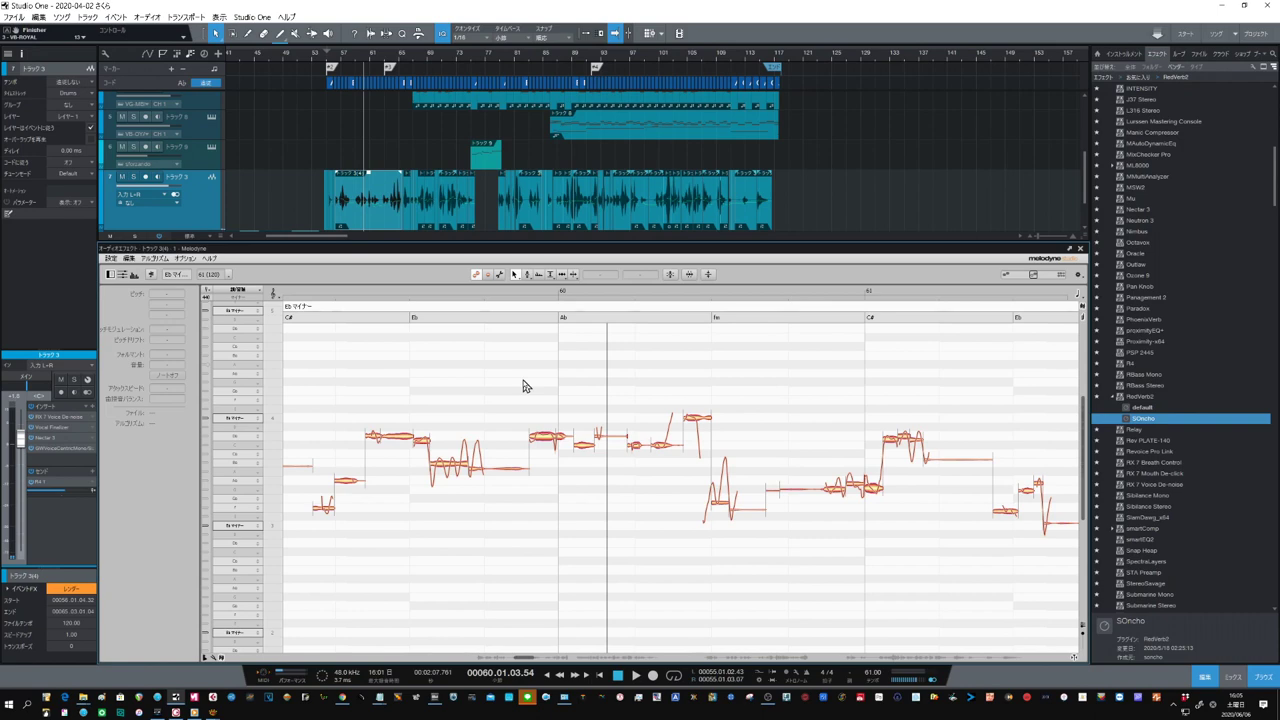
{"action": "left_click_drag", "start_coordinate": [522, 386], "coordinate": [557, 448]}
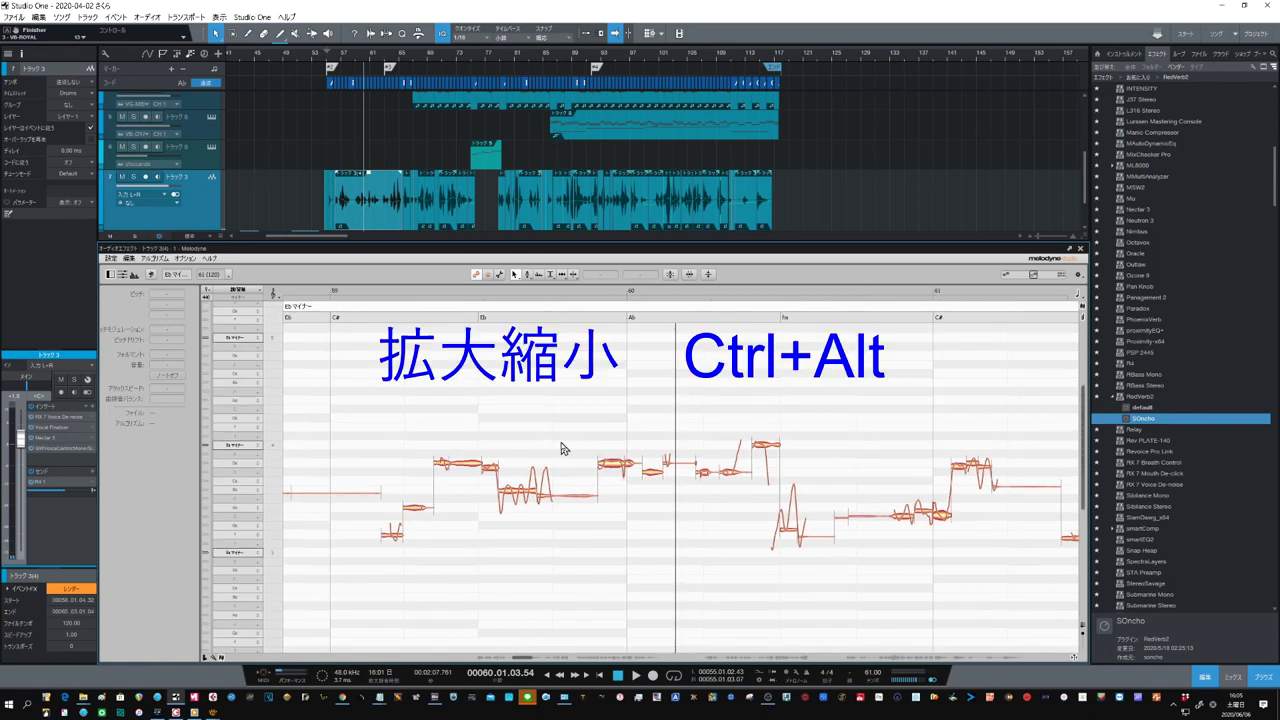
{"action": "left_click_drag", "start_coordinate": [540, 441], "coordinate": [509, 482]}
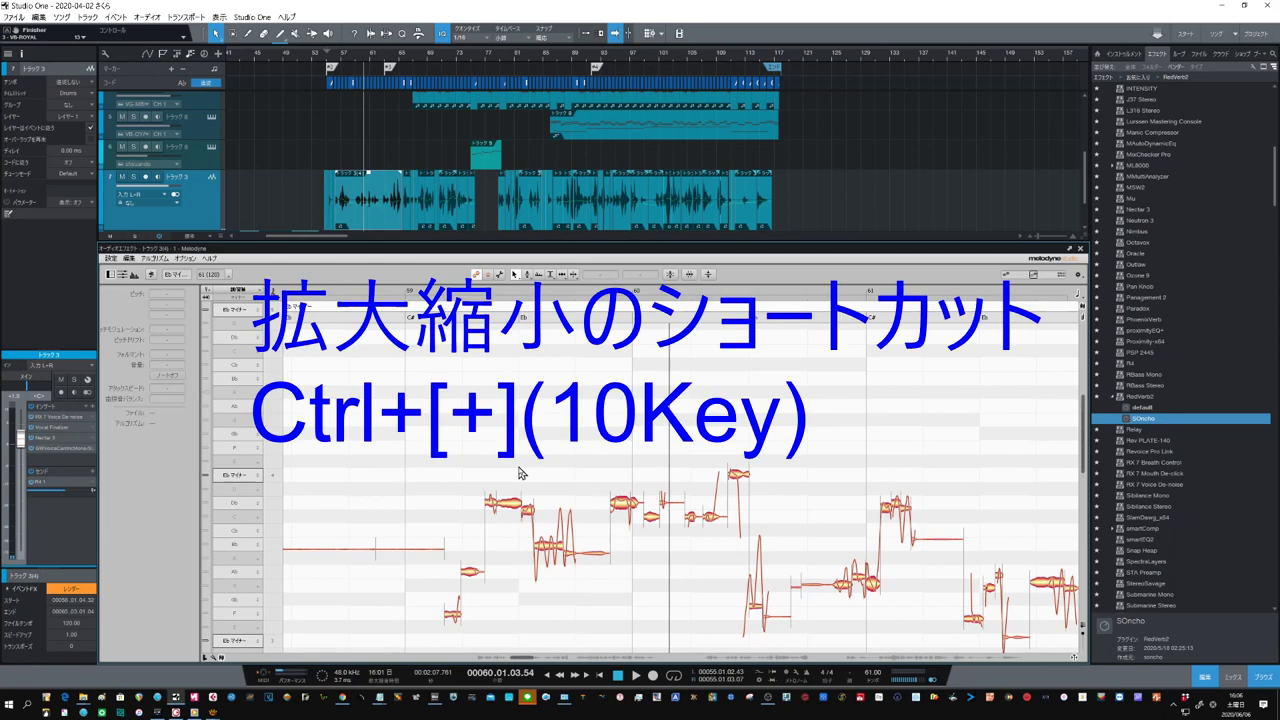
Zoom the note editor in and out stepwise around bar 60
{"action": "key", "text": "ctrl+KP_Add"}
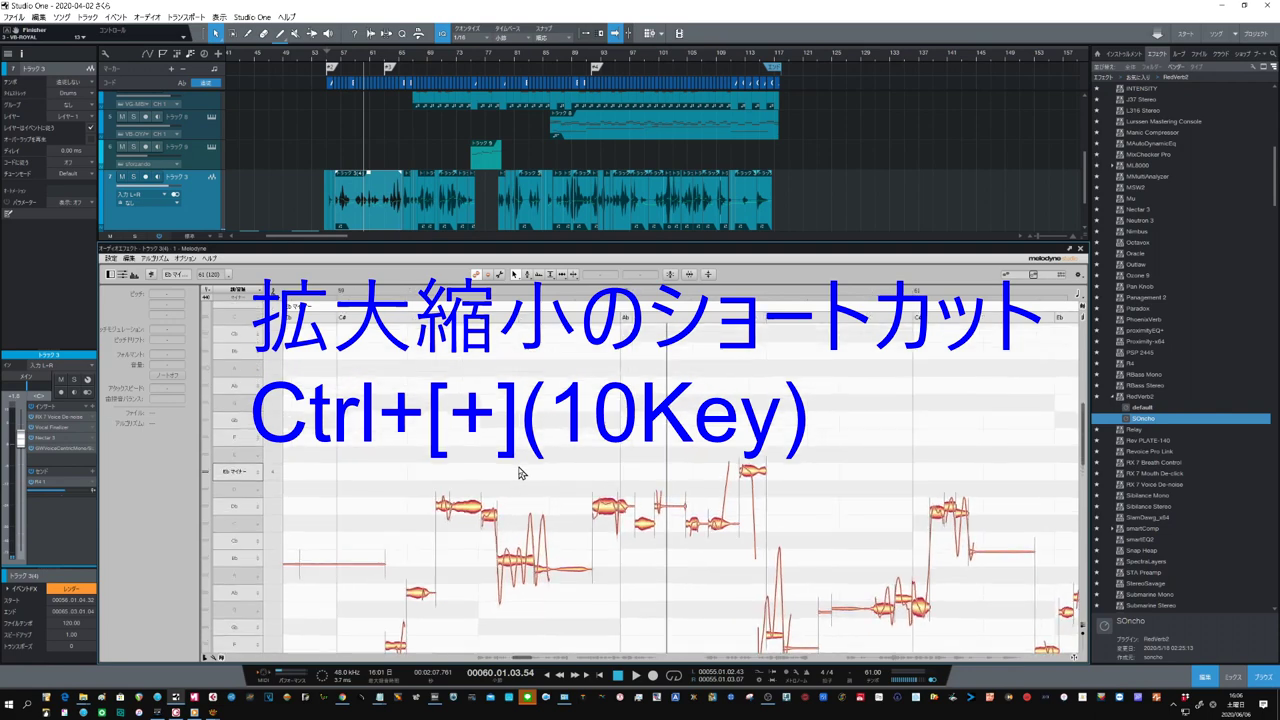
{"action": "key", "text": "ctrl+KP_Add"}
{"action": "key", "text": "ctrl+KP_Add"}
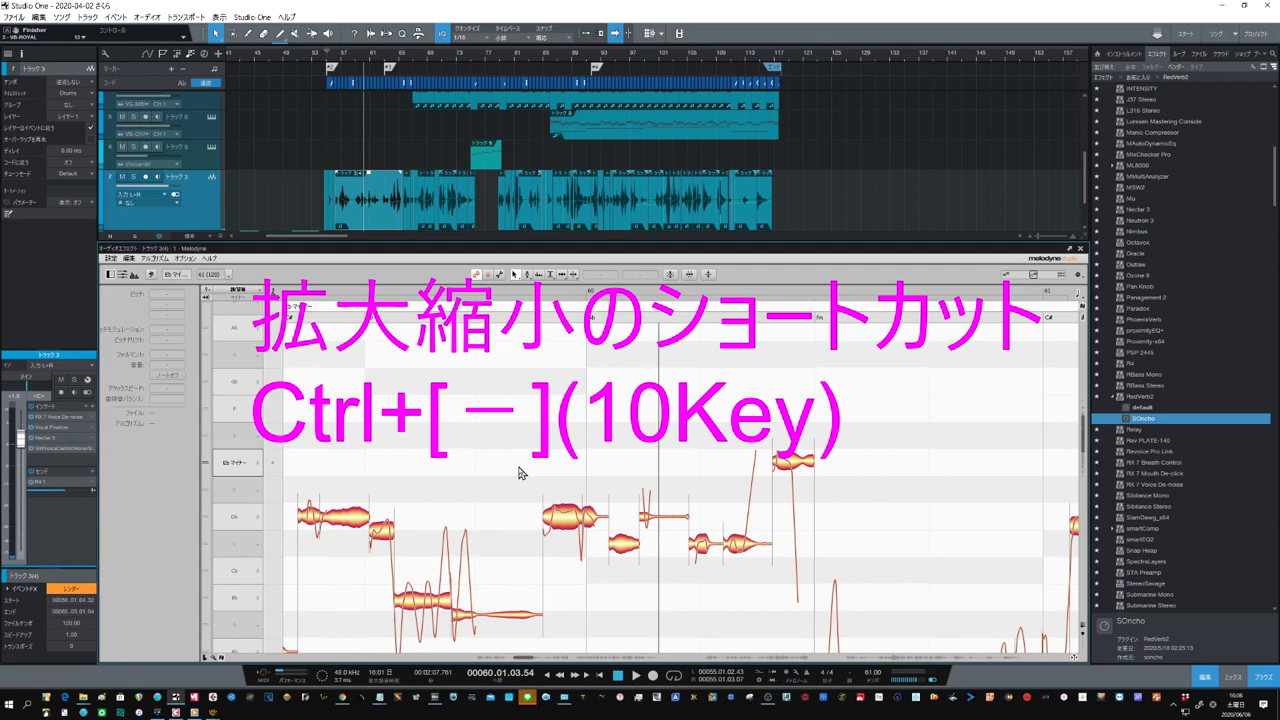
{"action": "key", "text": "ctrl+KP_Subtract"}
{"action": "key", "text": "ctrl+KP_Subtract"}
{"action": "key", "text": "ctrl+KP_Subtract"}
{"action": "key", "text": "ctrl+KP_Subtract"}
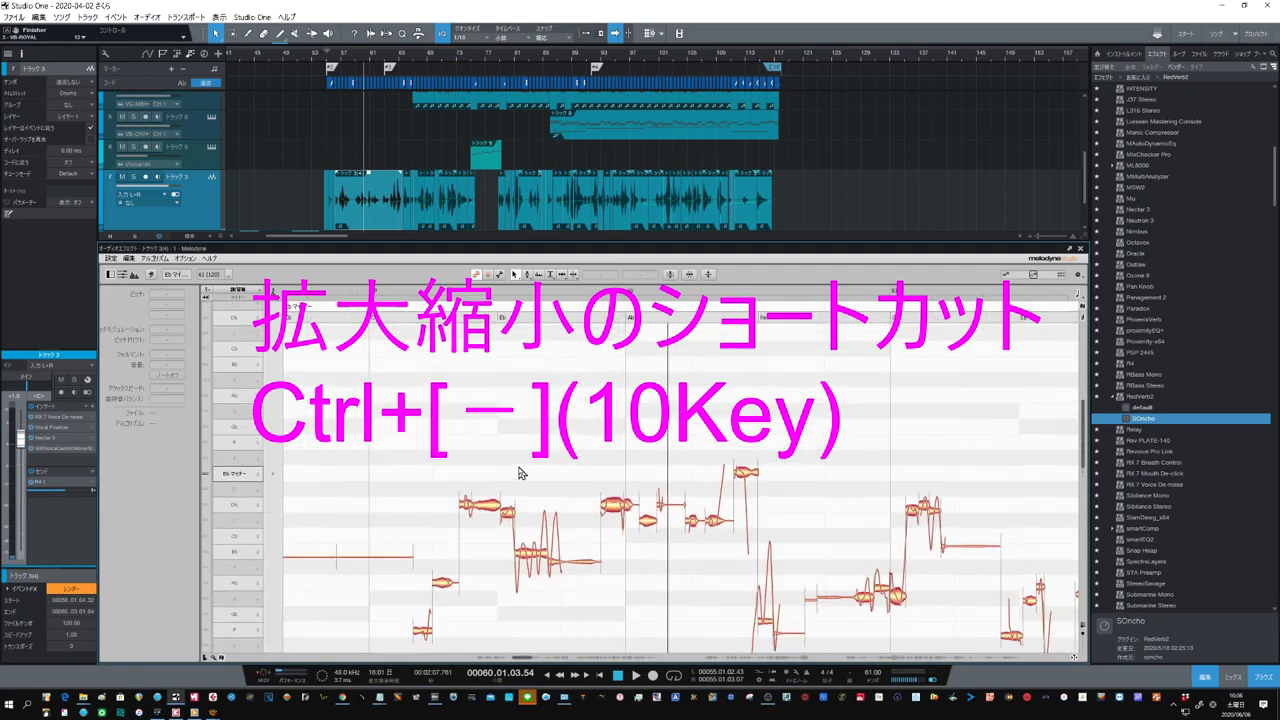
{"action": "key", "text": "ctrl+KP_Add"}
{"action": "key", "text": "ctrl+KP_Add"}
{"action": "key", "text": "ctrl+KP_Add"}
{"action": "key", "text": "ctrl+KP_Add"}
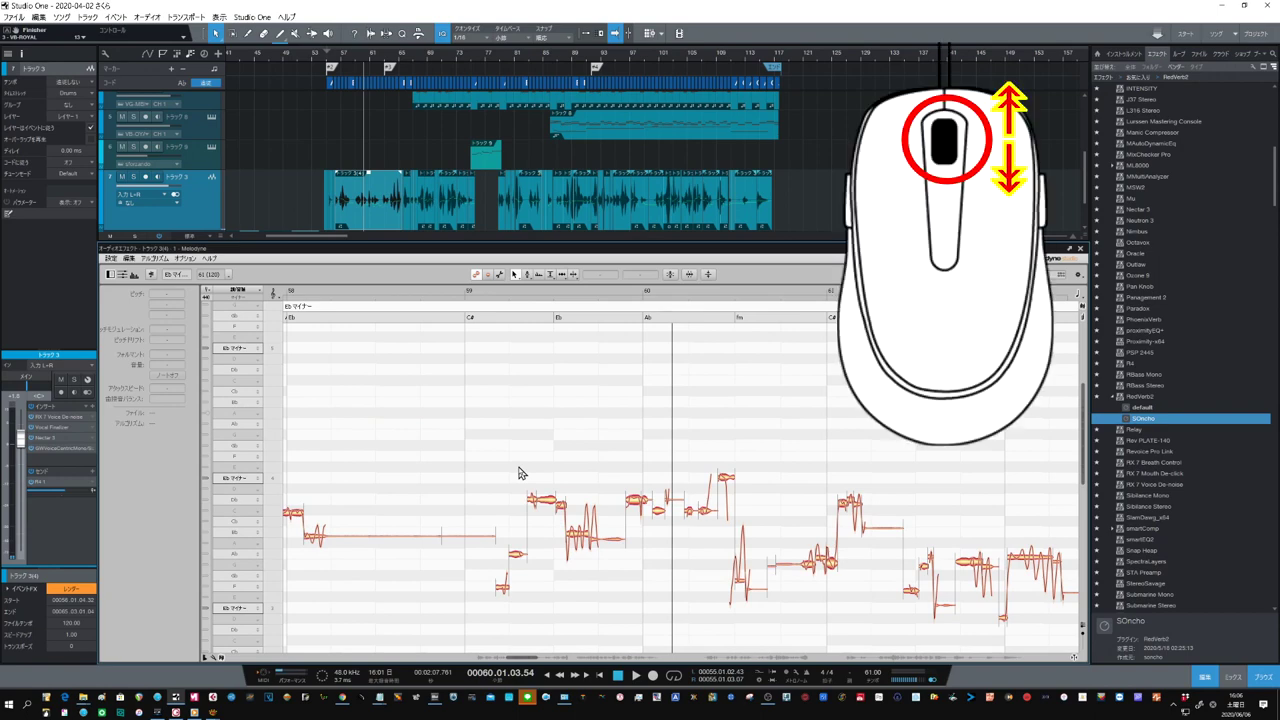
Scroll the note editor up and down through the pitch range of the vocal notes
{"action": "scroll", "coordinate": [519, 473], "scroll_direction": "down", "scroll_amount": 3}
{"action": "scroll", "coordinate": [519, 473], "scroll_direction": "up", "scroll_amount": 2}
{"action": "scroll", "coordinate": [519, 473], "scroll_direction": "down", "scroll_amount": 3}
{"action": "scroll", "coordinate": [519, 473], "scroll_direction": "up", "scroll_amount": 1}
{"action": "scroll", "coordinate": [519, 473], "scroll_direction": "up", "scroll_amount": 3}
{"action": "scroll", "coordinate": [519, 473], "scroll_direction": "down", "scroll_amount": 1}
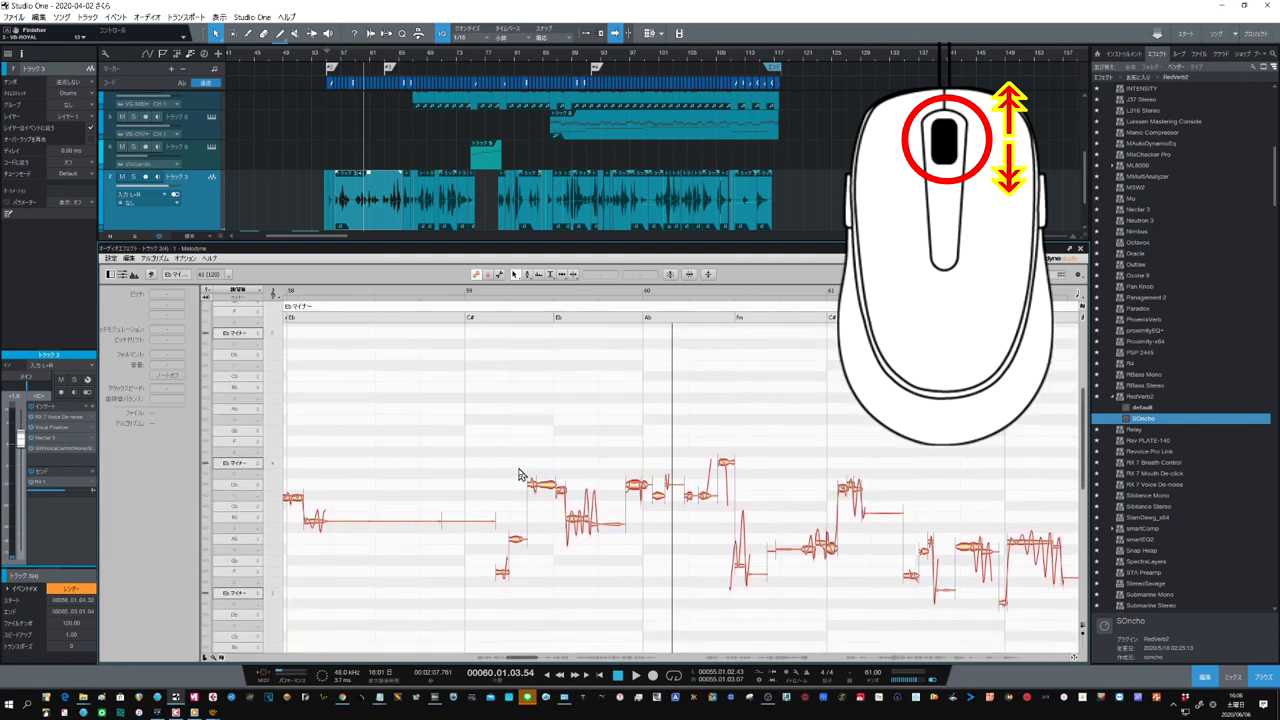
{"action": "scroll", "coordinate": [519, 473], "scroll_direction": "up", "scroll_amount": 3}
{"action": "scroll", "coordinate": [519, 473], "scroll_direction": "down", "scroll_amount": 3}
Scroll the note editor back and forth along the timeline around bars 58 to 62
{"action": "scroll", "coordinate": [519, 473], "scroll_direction": "right", "scroll_amount": 4}
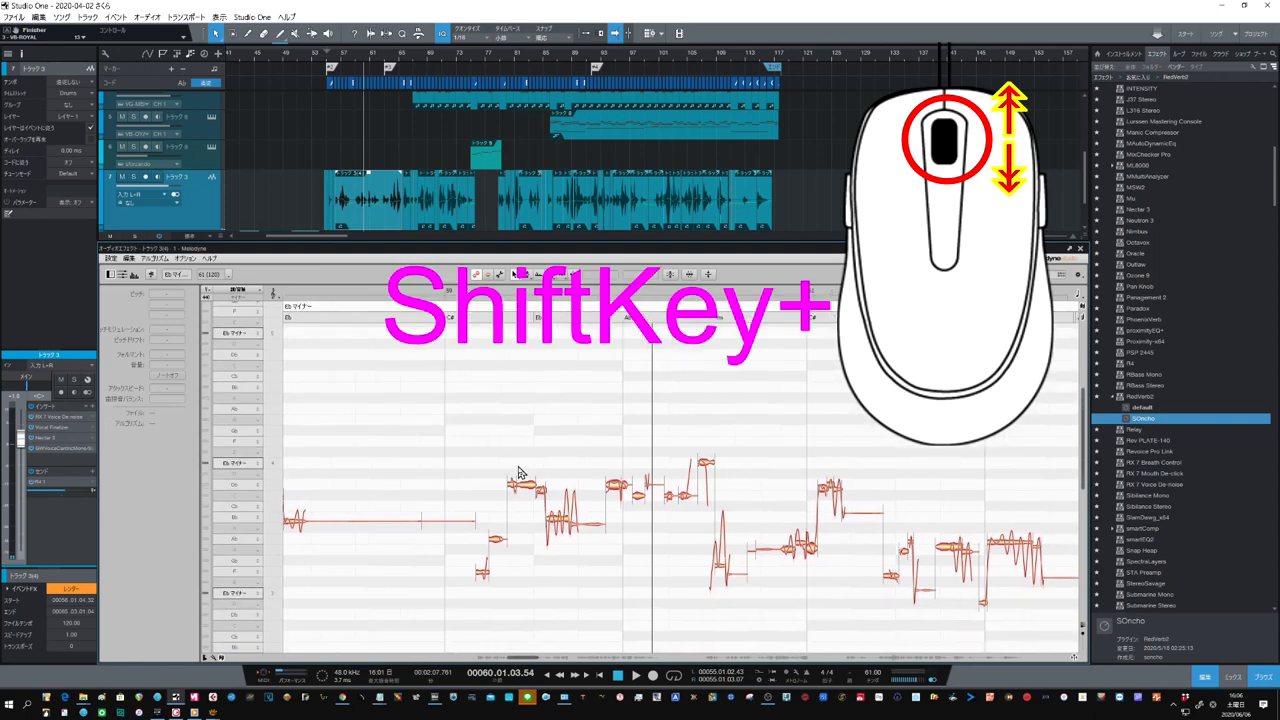
{"action": "scroll", "coordinate": [519, 473], "scroll_direction": "left", "scroll_amount": 6}
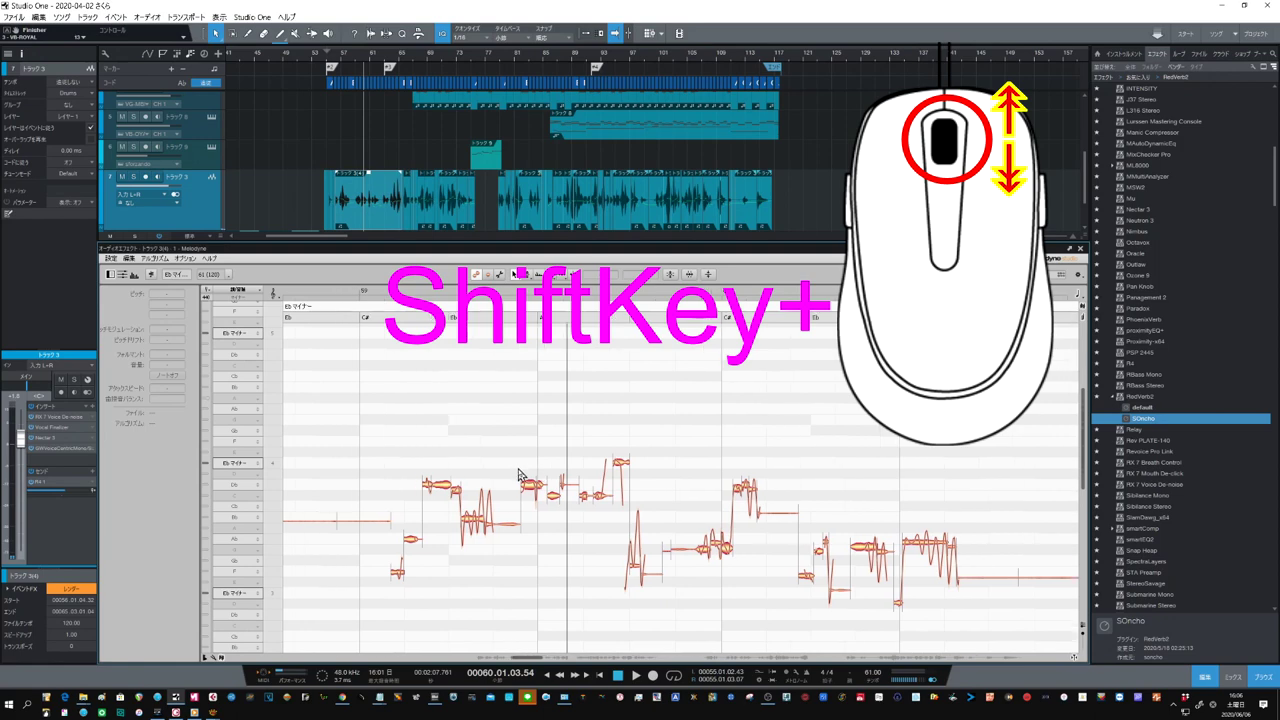
{"action": "scroll", "coordinate": [519, 473], "scroll_direction": "right", "scroll_amount": 3}
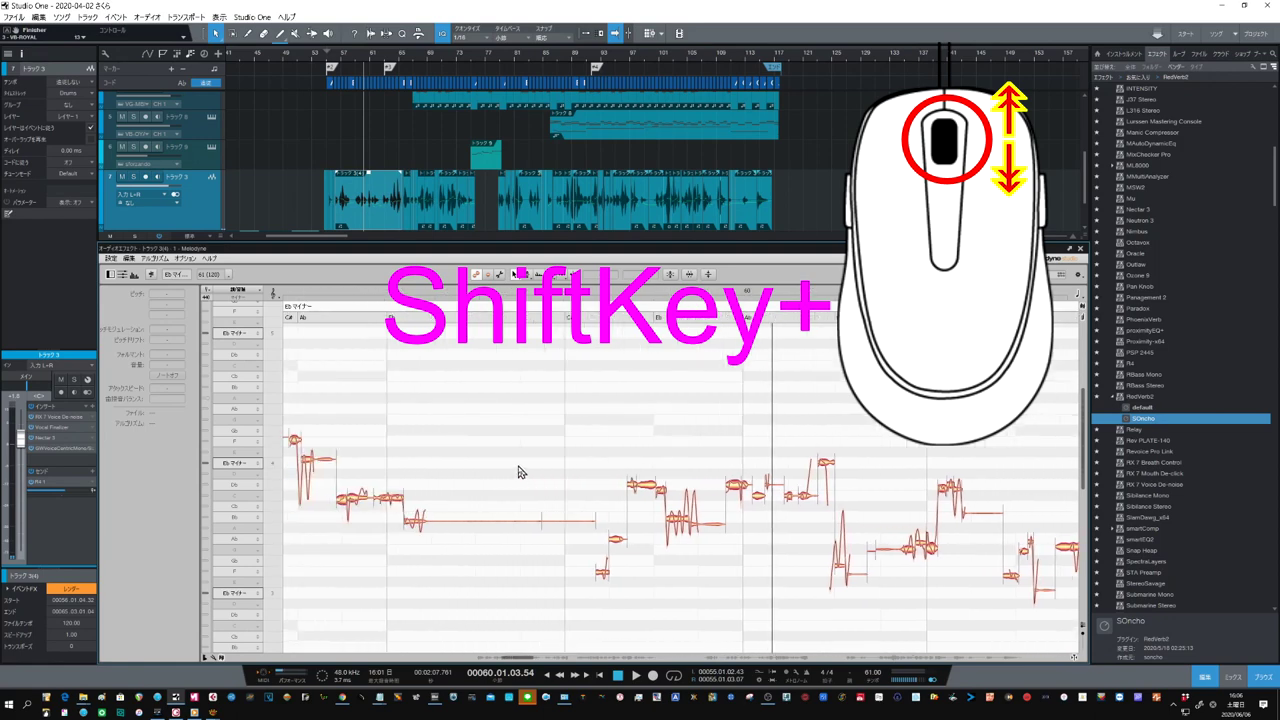
{"action": "scroll", "coordinate": [519, 473], "scroll_direction": "right", "scroll_amount": 1}
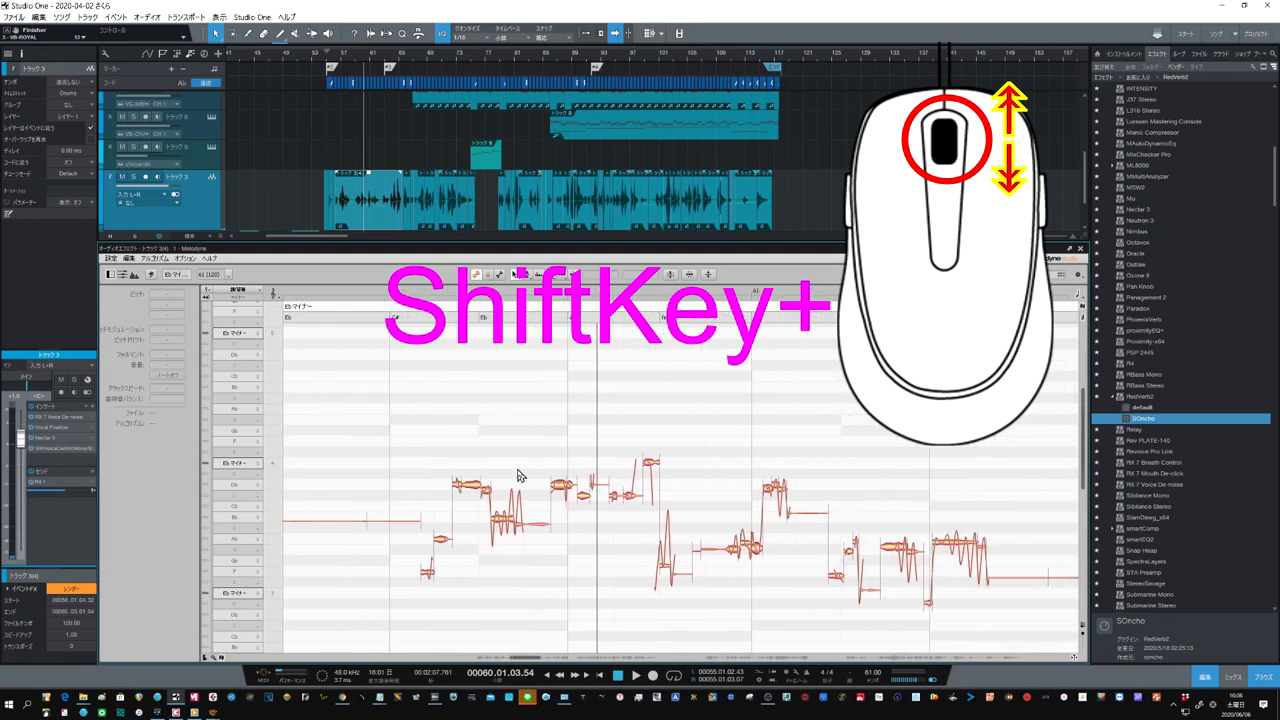
{"action": "scroll", "coordinate": [519, 473], "scroll_direction": "right", "scroll_amount": 2}
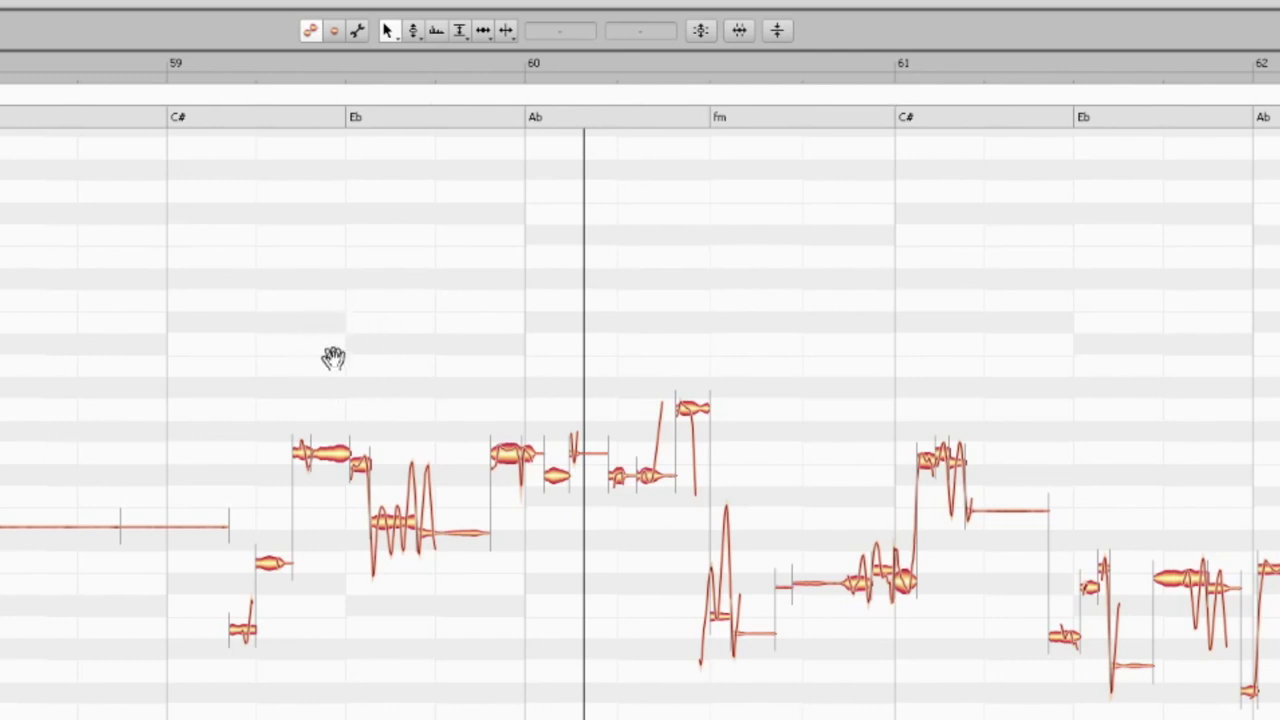
Select the long Db 4 note just before the Eb chord in bar 59 and examine it up close
{"action": "left_click", "coordinate": [340, 470]}
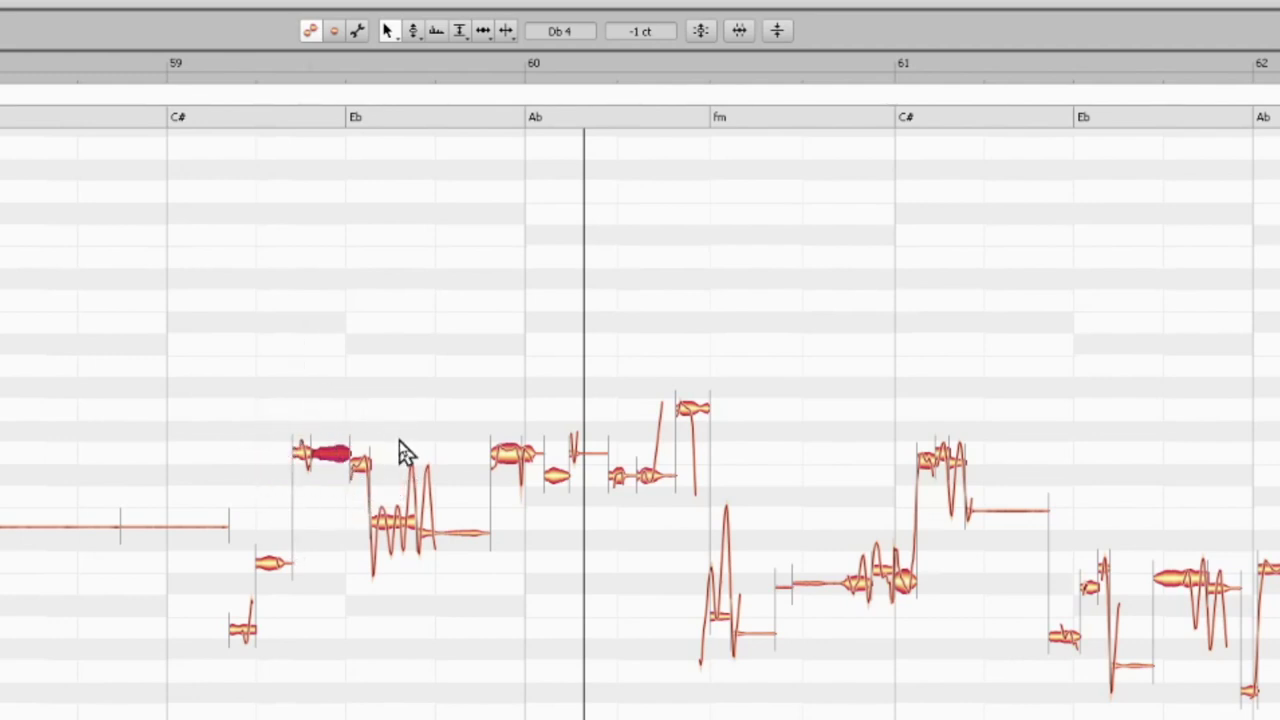
{"action": "left_click_drag", "start_coordinate": [330, 456], "coordinate": [330, 456]}
{"action": "scroll", "coordinate": [331, 456], "scroll_direction": "up", "scroll_amount": 5}
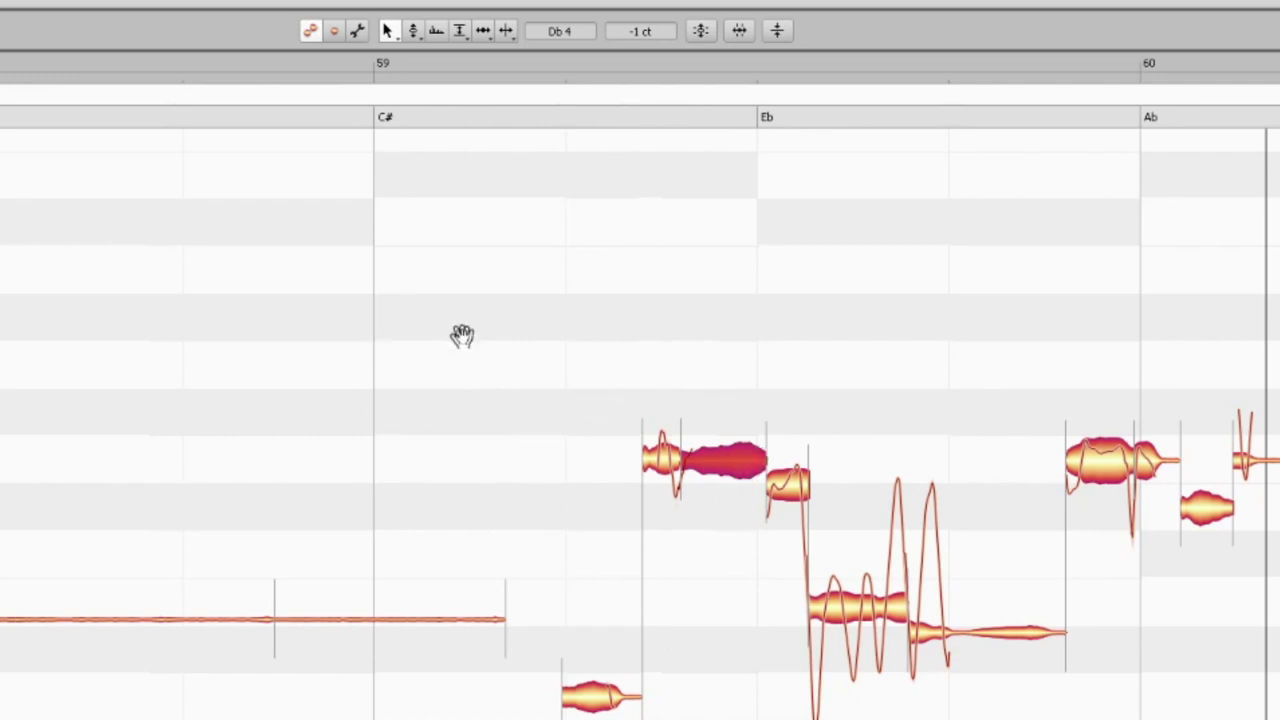
{"action": "scroll", "coordinate": [461, 335], "scroll_direction": "down", "scroll_amount": 5}
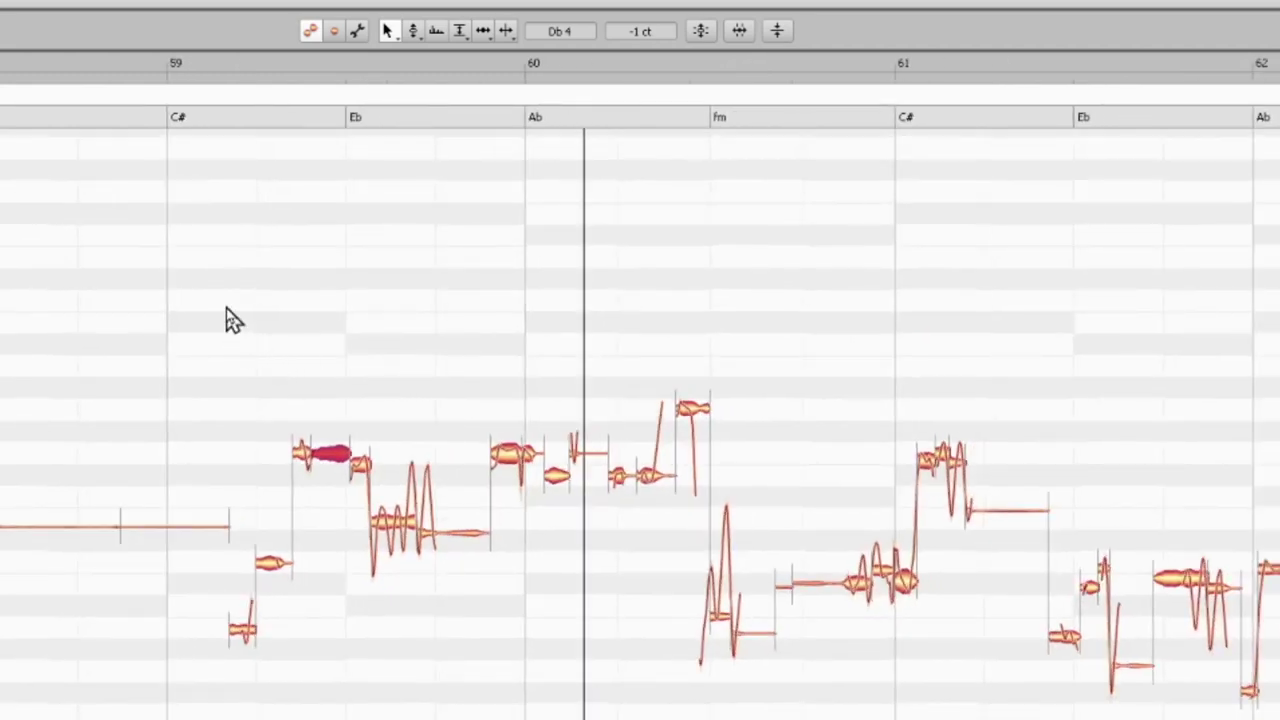
Select all notes from bar 59 through the start of the Fm chord in bar 60 and inspect them up close
{"action": "left_click_drag", "start_coordinate": [227, 305], "coordinate": [751, 713]}
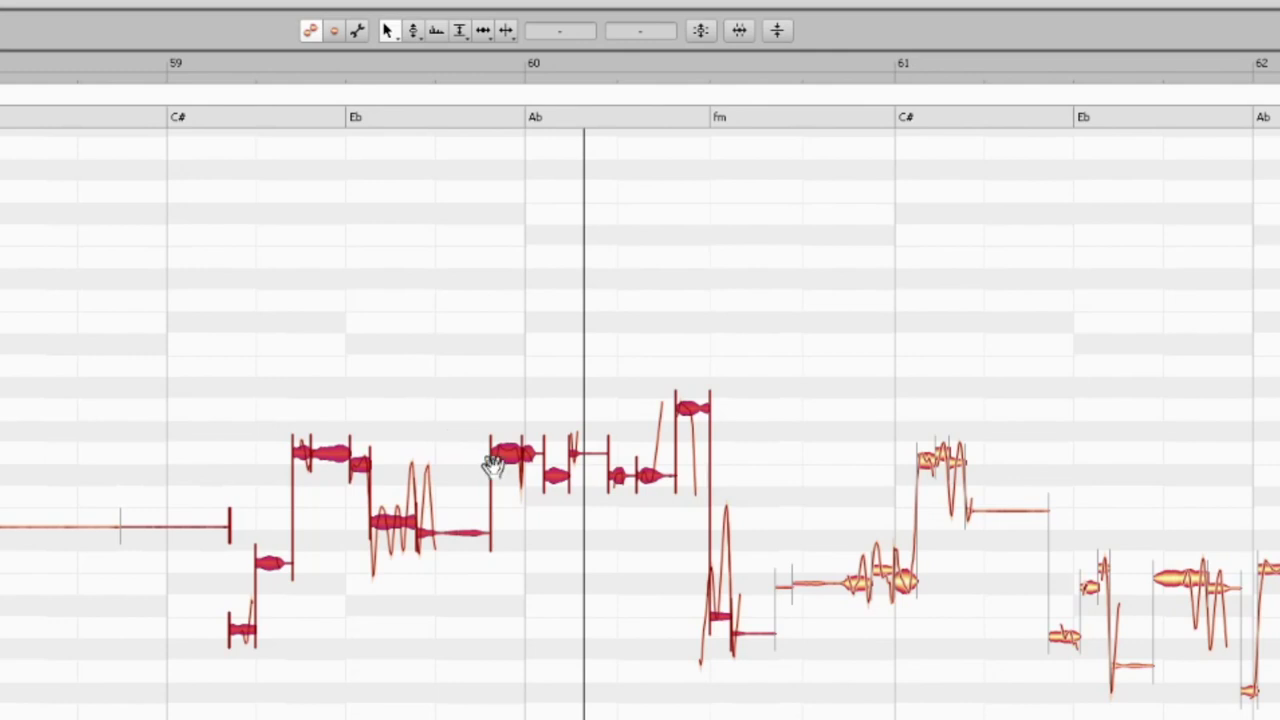
{"action": "left_click_drag", "start_coordinate": [520, 467], "coordinate": [520, 468]}
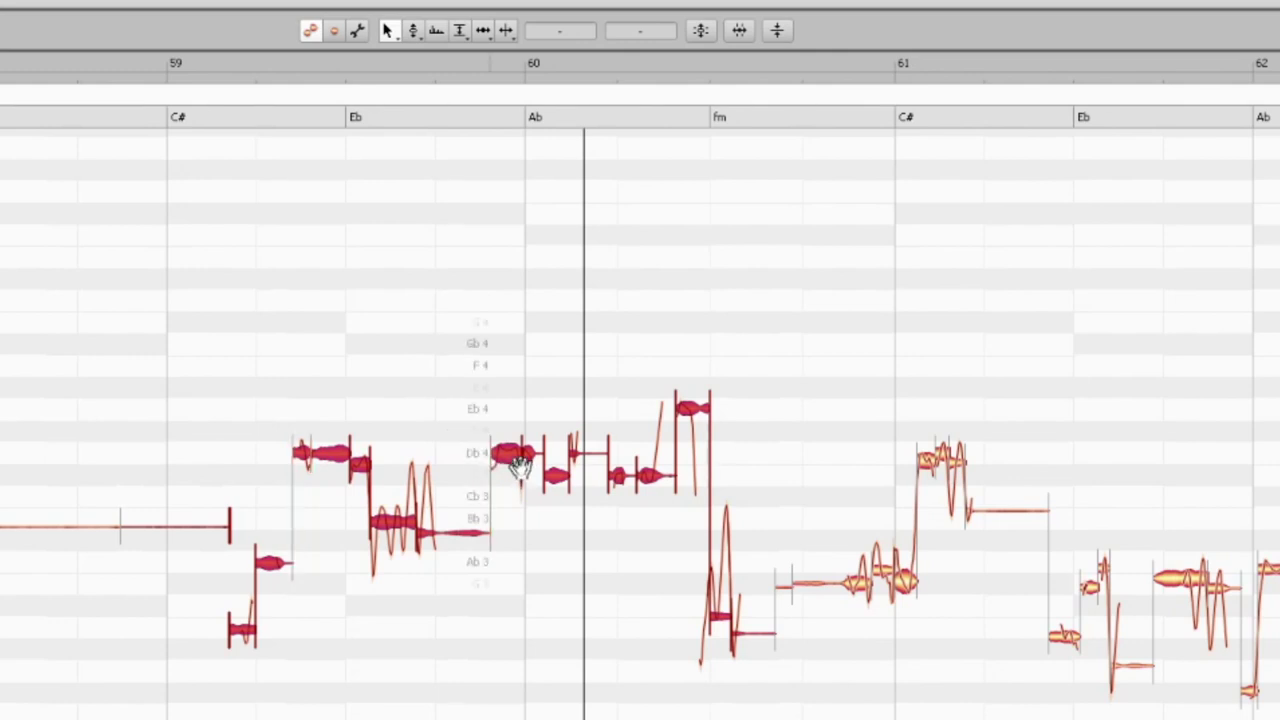
{"action": "scroll", "coordinate": [518, 462], "scroll_direction": "up", "scroll_amount": 5}
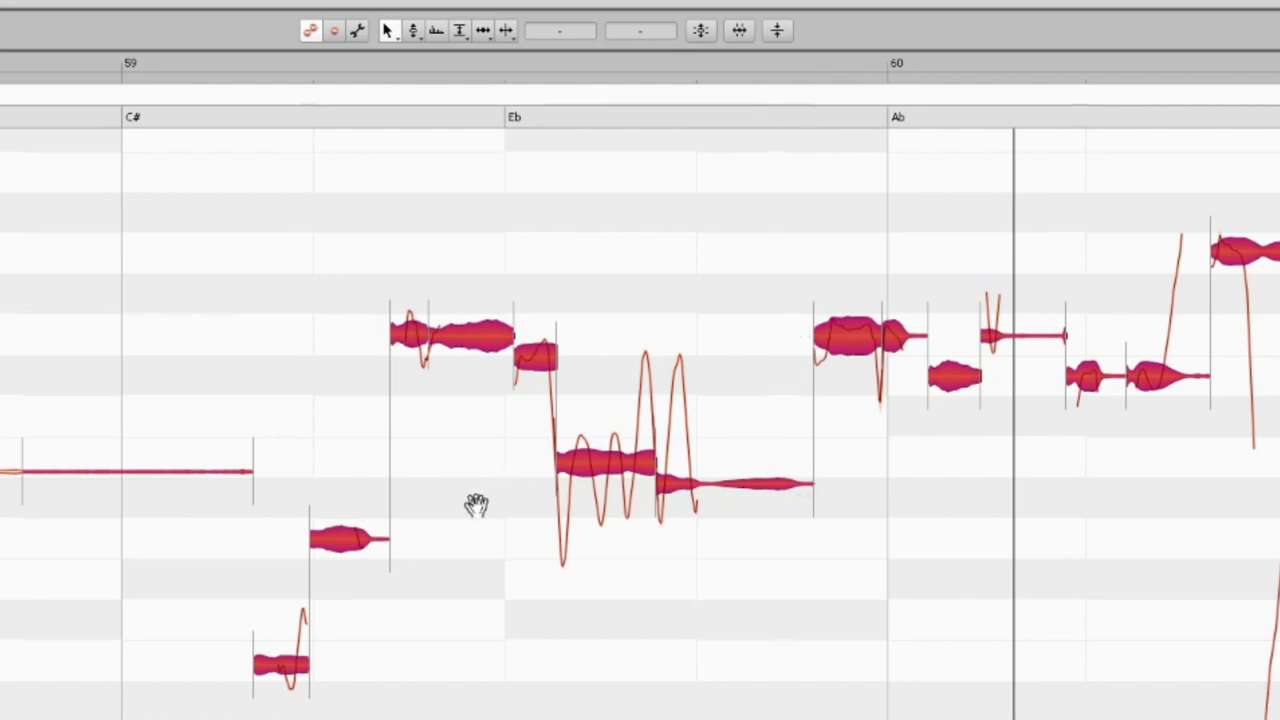
{"action": "scroll", "coordinate": [476, 504], "scroll_direction": "down", "scroll_amount": 3}
{"action": "scroll", "coordinate": [476, 504], "scroll_direction": "down", "scroll_amount": 1}
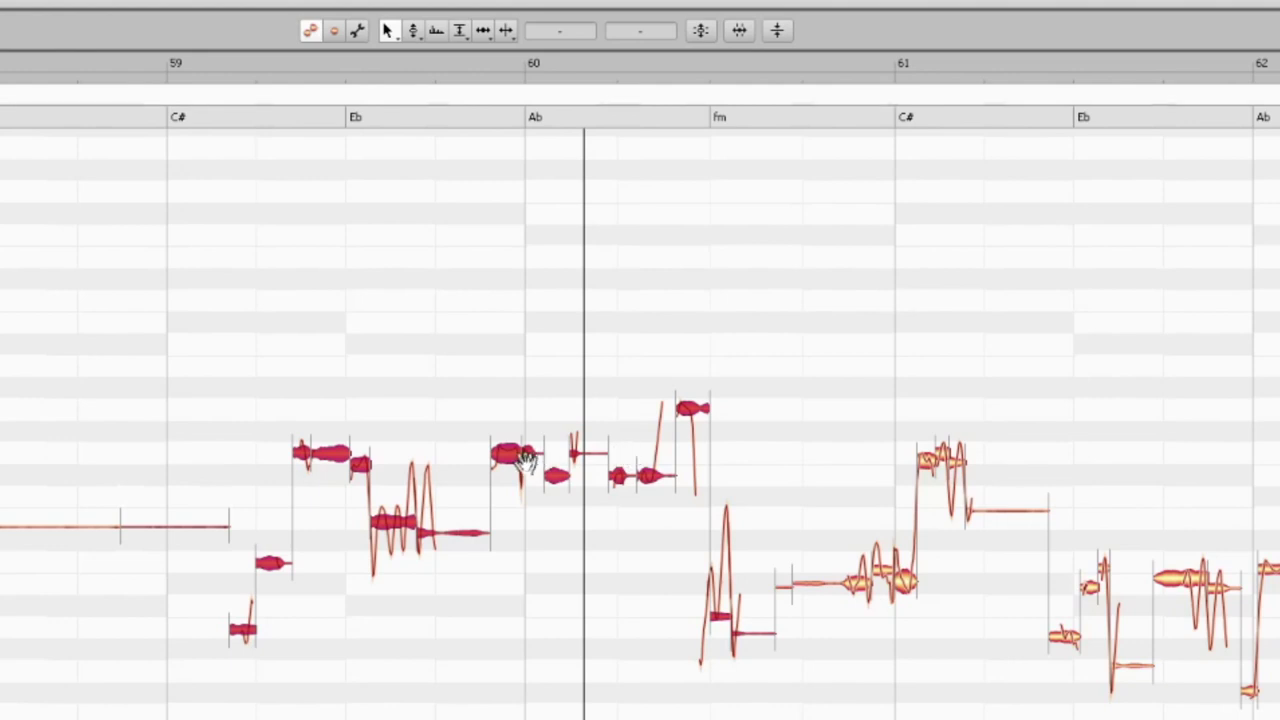
{"action": "scroll", "coordinate": [520, 455], "scroll_direction": "up", "scroll_amount": 1}
{"action": "scroll", "coordinate": [525, 461], "scroll_direction": "up", "scroll_amount": 1}
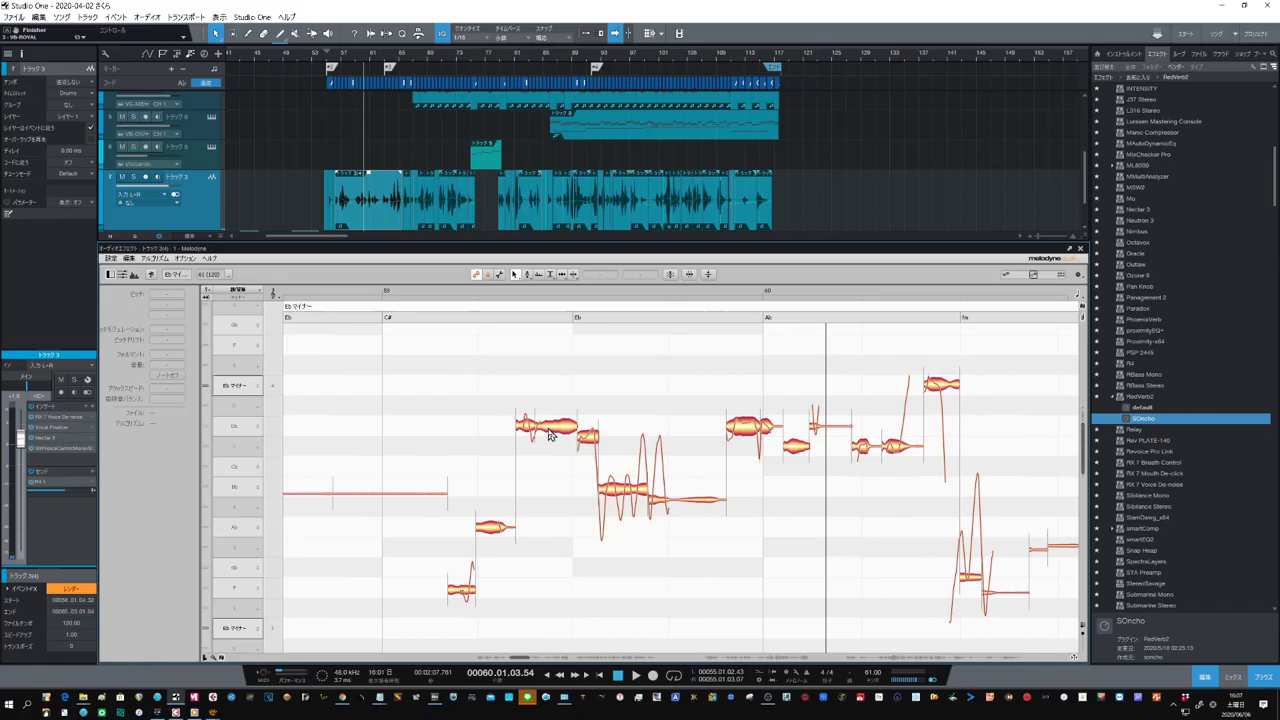
Select in turn the short Db 4 note in bar 59, the note at the Eb chord, and the long Db 4 note between them
{"action": "left_click", "coordinate": [406, 335]}
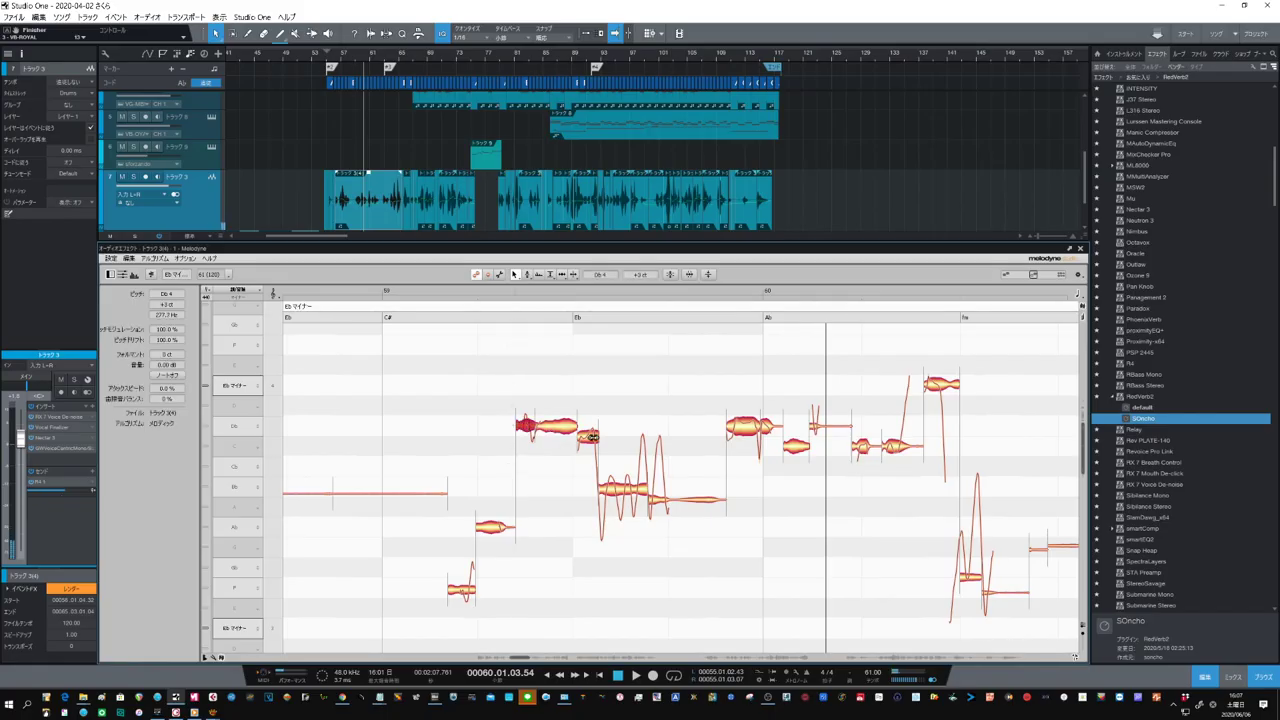
{"action": "left_click", "coordinate": [590, 437]}
{"action": "left_click", "coordinate": [564, 433]}
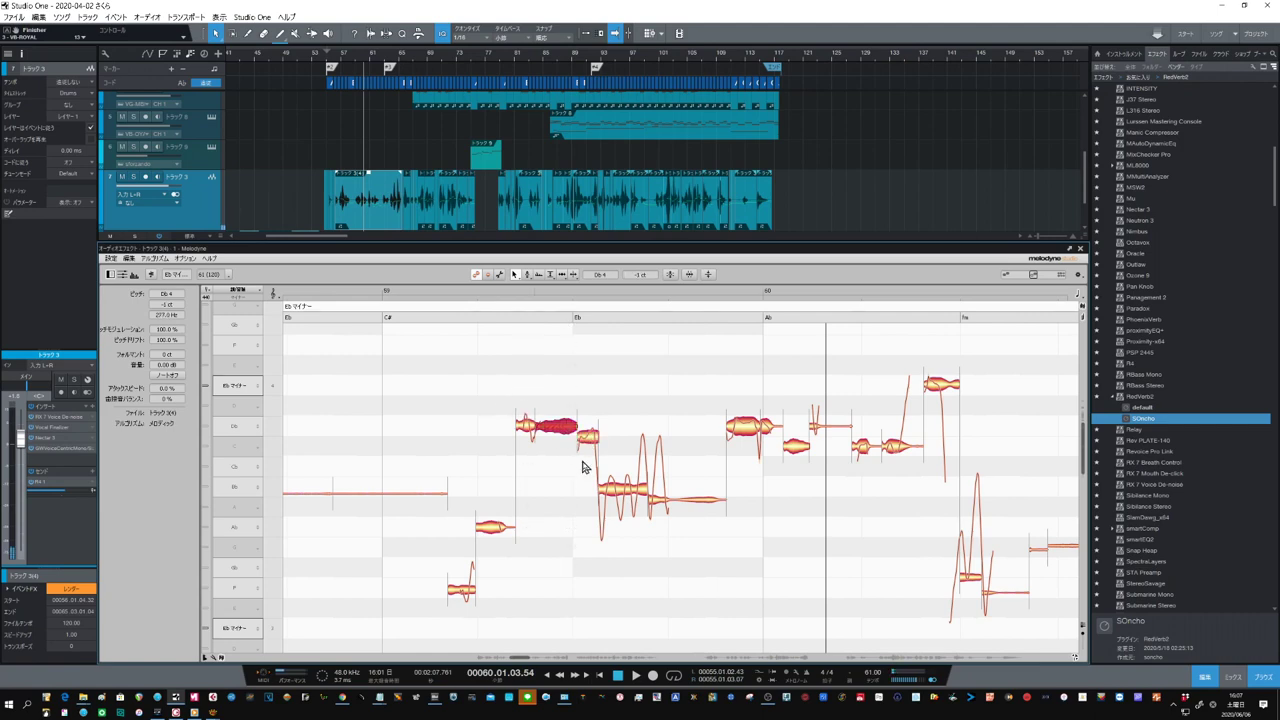
Select the short Db 4 note in bar 59 and extend the selection in stages through the Eb 4 note before the Fm chord
{"action": "left_click", "coordinate": [571, 477]}
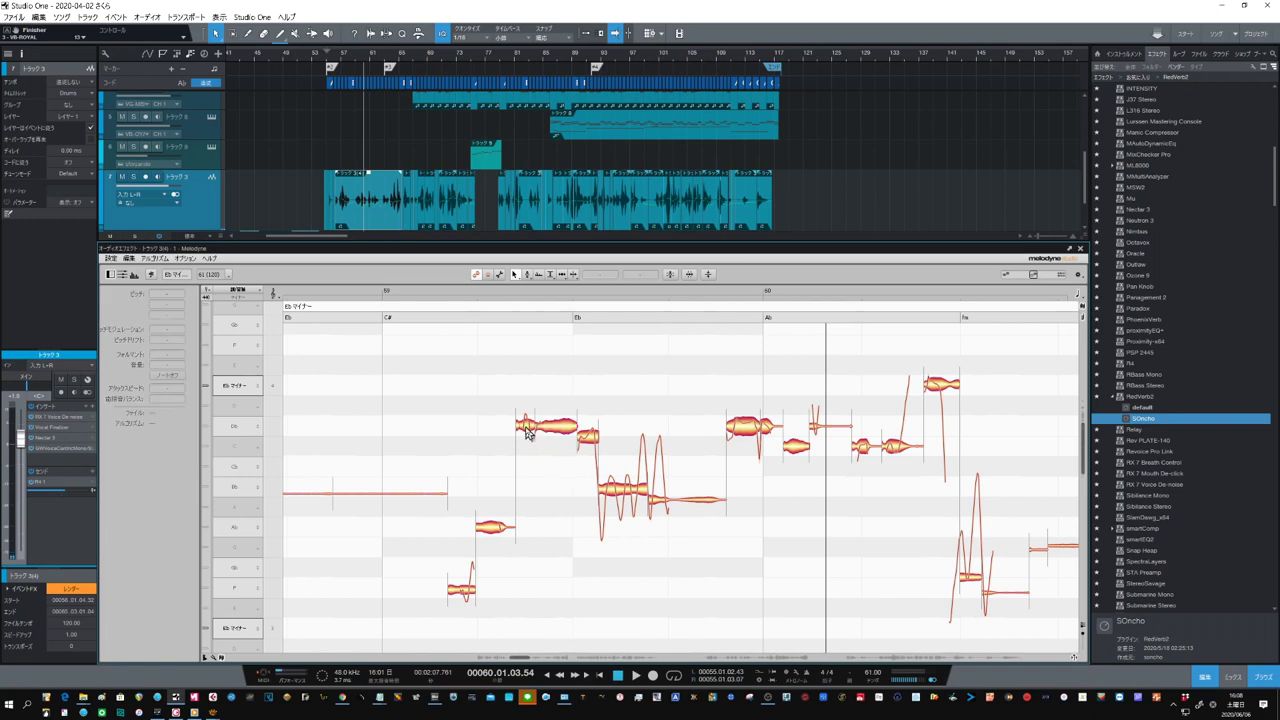
{"action": "left_click", "coordinate": [527, 432]}
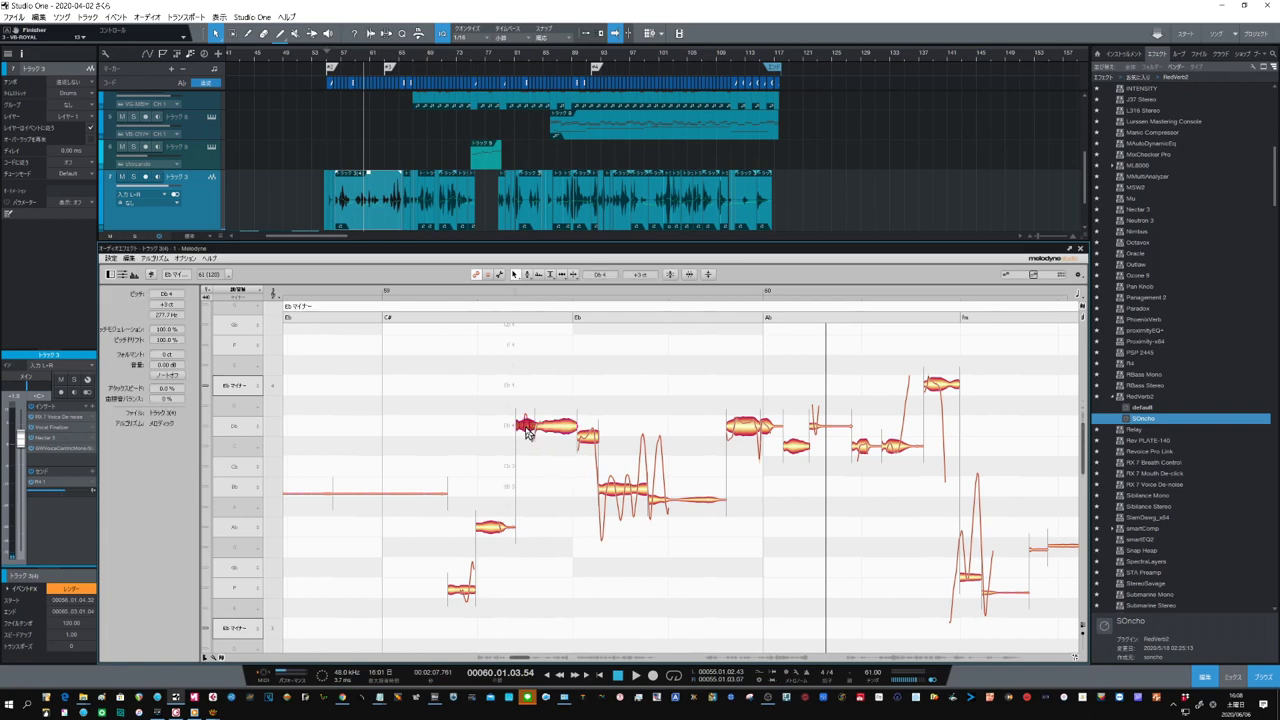
{"action": "left_click", "coordinate": [592, 444], "text": "shift"}
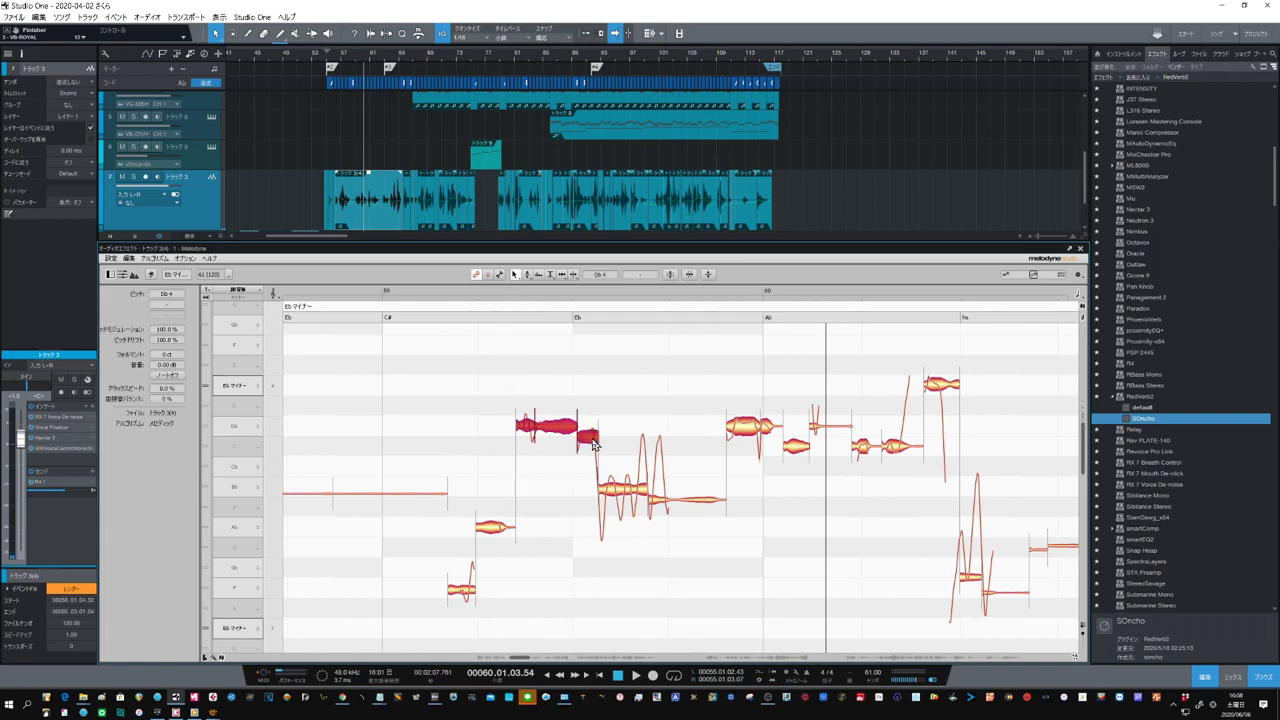
{"action": "left_click", "coordinate": [747, 433], "text": "shift"}
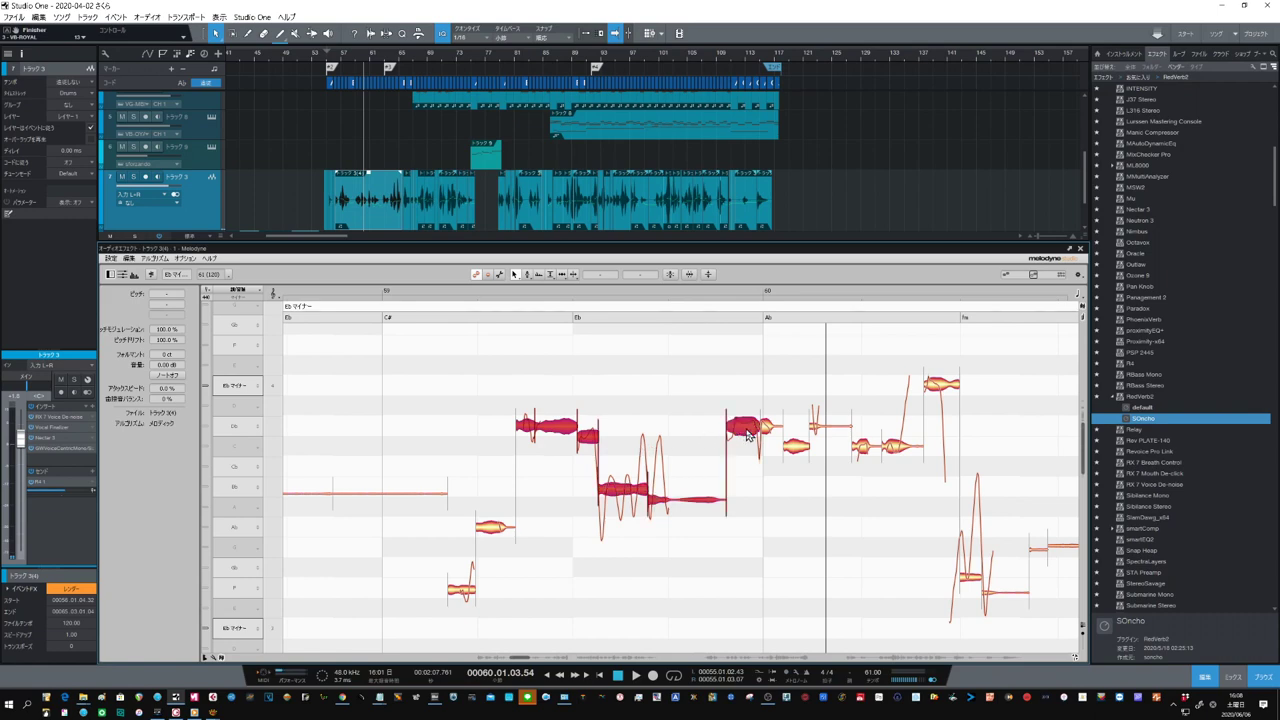
{"action": "left_click", "coordinate": [945, 390], "text": "shift"}
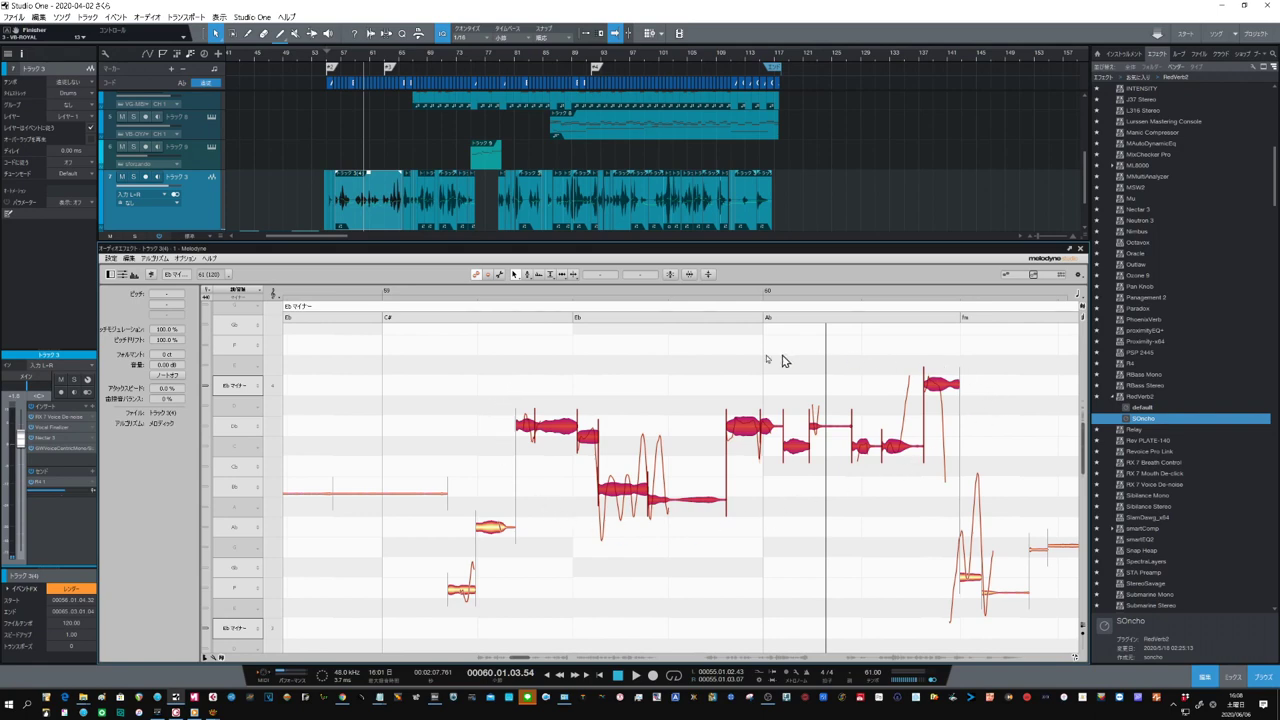
Select individually the short Db 4 note in bar 59, the Eb-chord note, the long Db 4 note before bar 60 and the following C 4 note
{"action": "left_click", "coordinate": [519, 377]}
{"action": "left_click", "coordinate": [530, 435]}
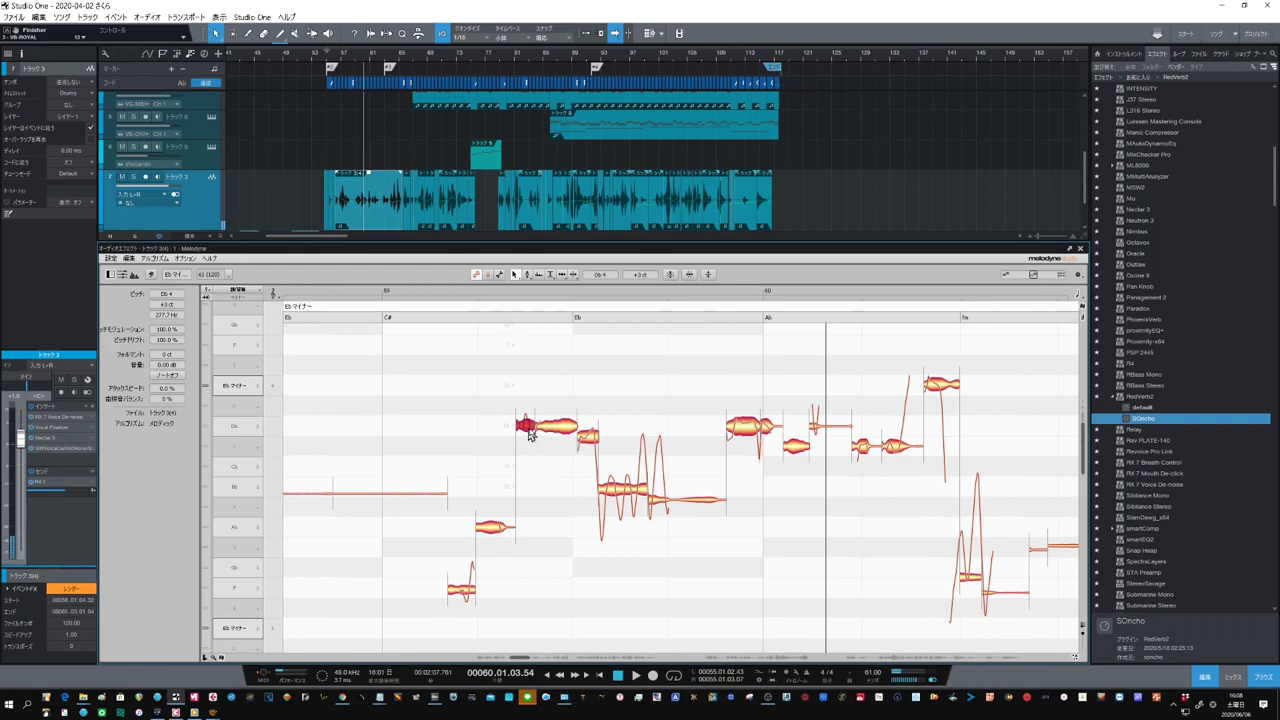
{"action": "left_click", "coordinate": [592, 441], "text": "shift"}
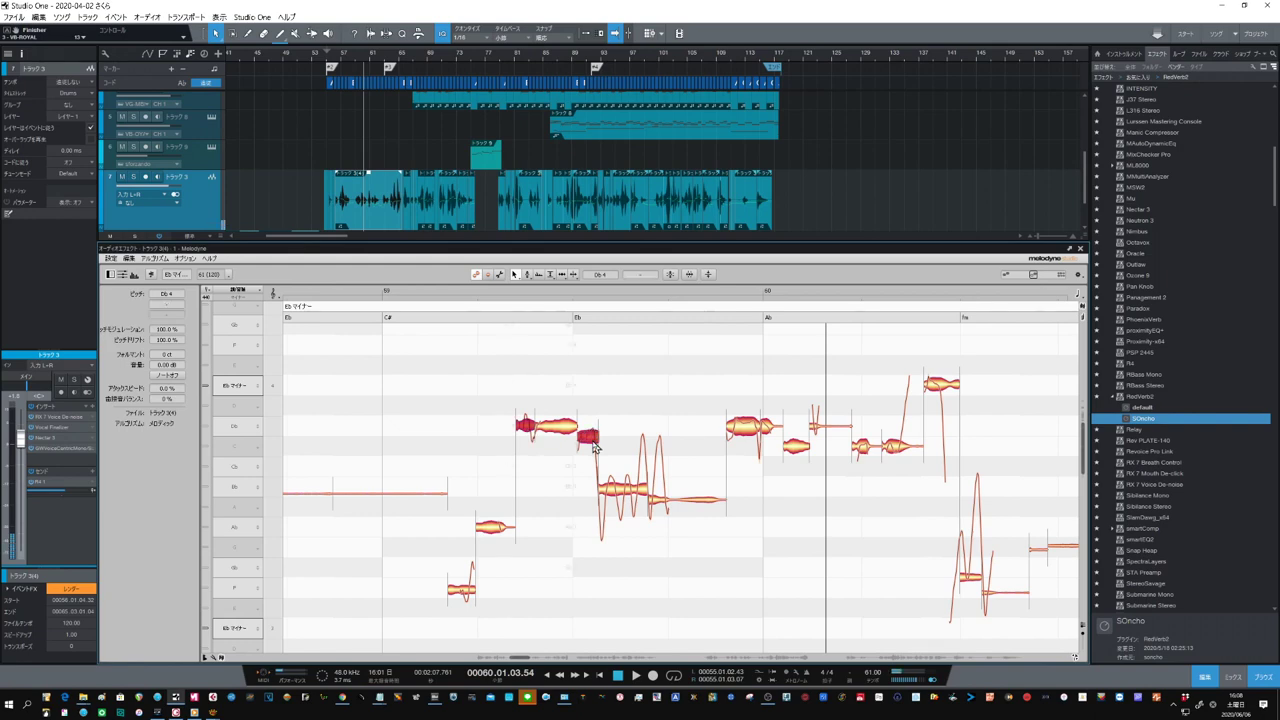
{"action": "left_click", "coordinate": [752, 430], "text": "shift"}
{"action": "left_click", "coordinate": [799, 447], "text": "shift"}
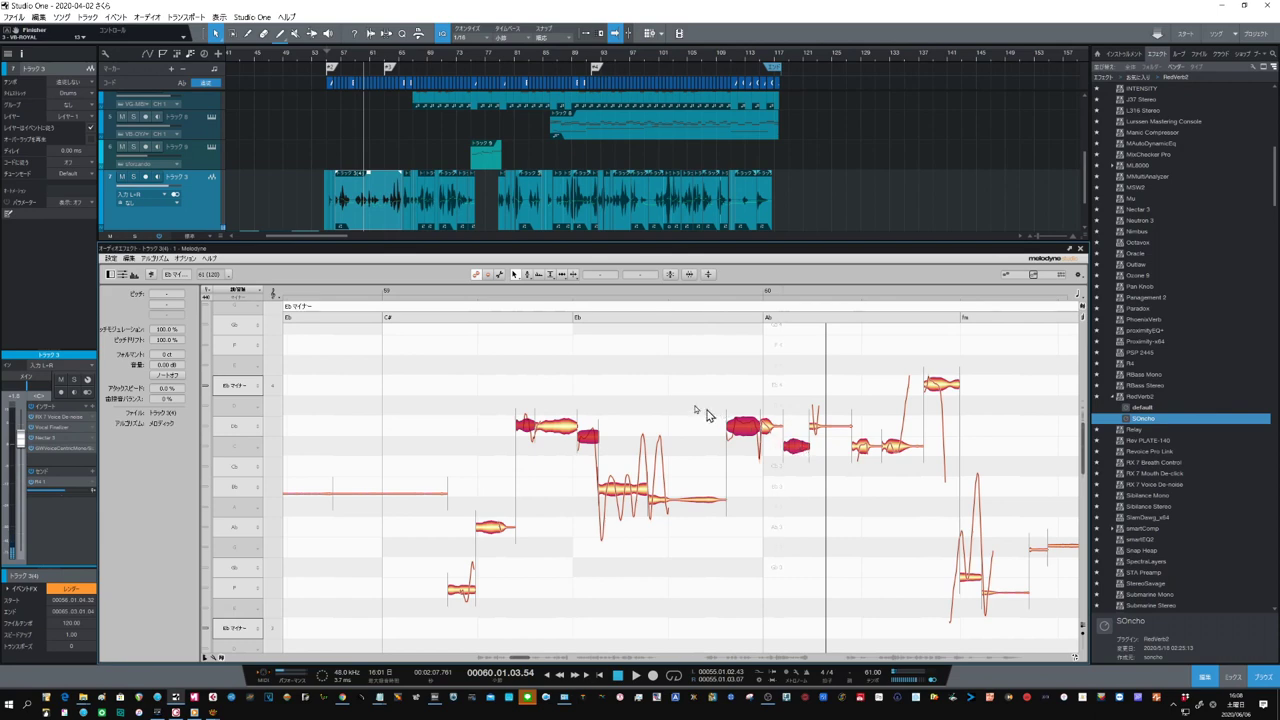
Select all Db notes by pitch row and add the A and F rows, and also select the whole row range from Db down to F
{"action": "left_click", "coordinate": [484, 395]}
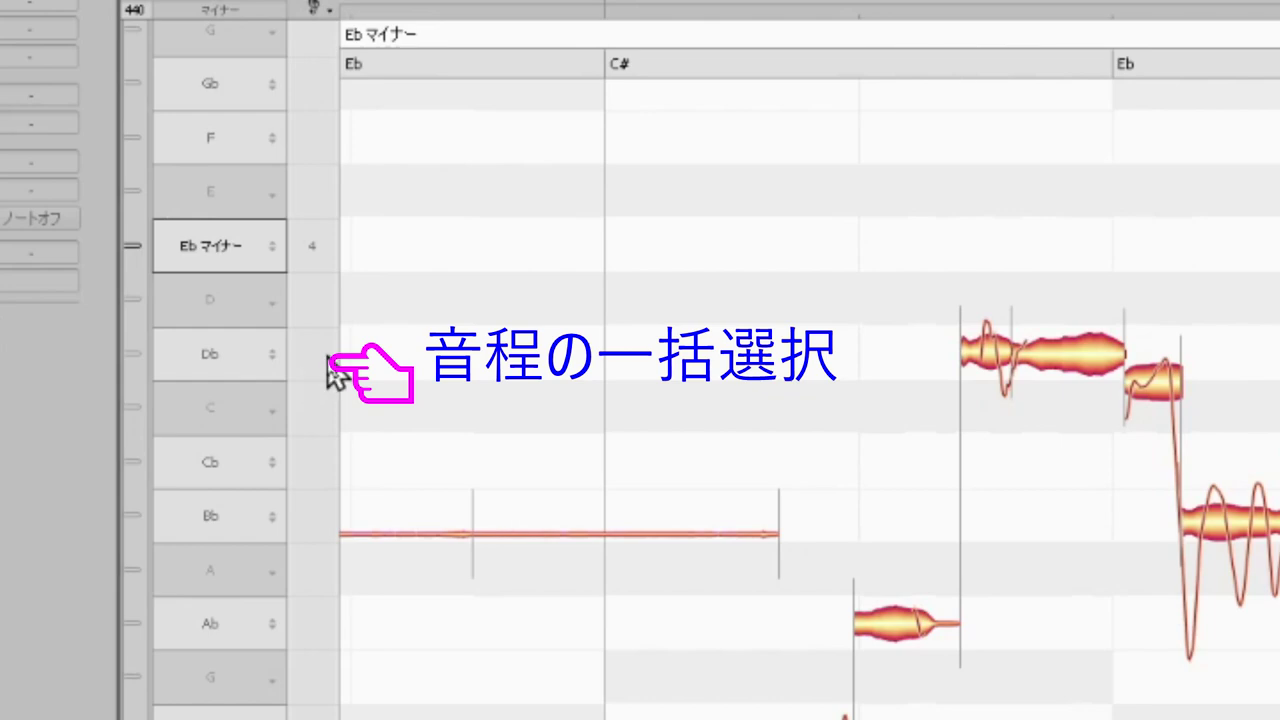
{"action": "double_click", "coordinate": [333, 372]}
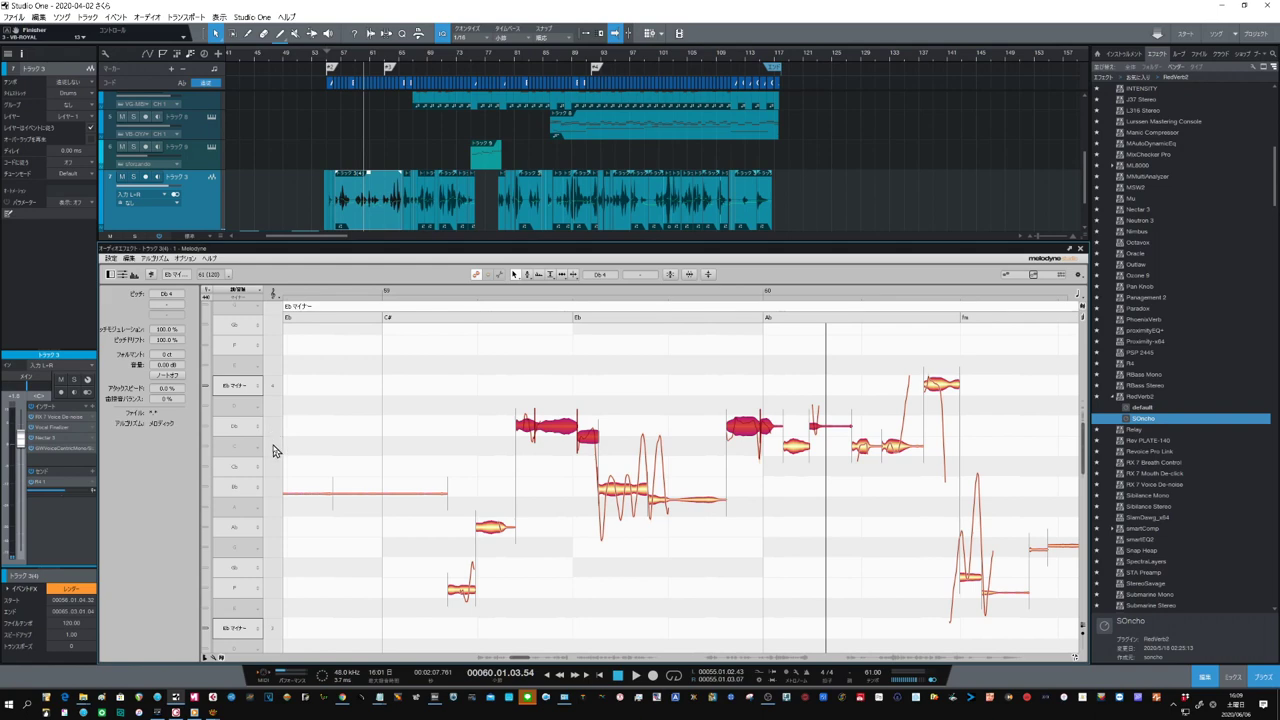
{"action": "left_click", "coordinate": [276, 513], "text": "shift"}
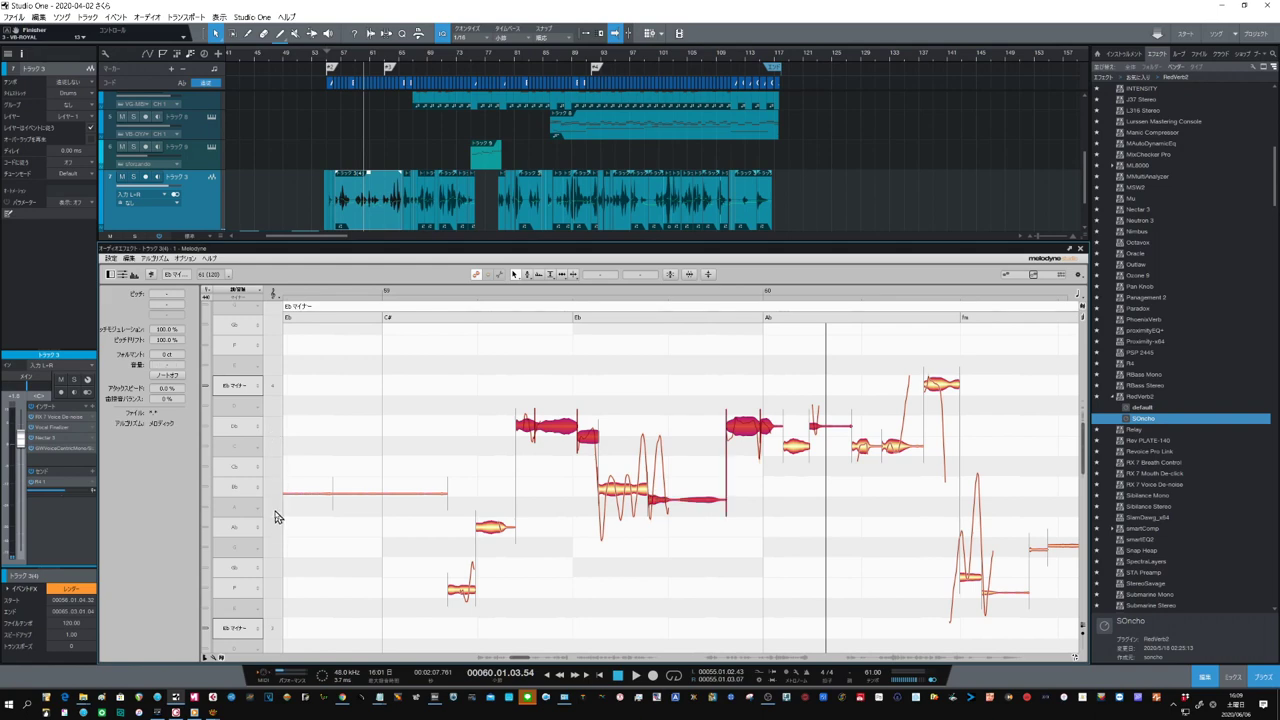
{"action": "left_click", "coordinate": [271, 597], "text": "shift"}
{"action": "left_click", "coordinate": [277, 429]}
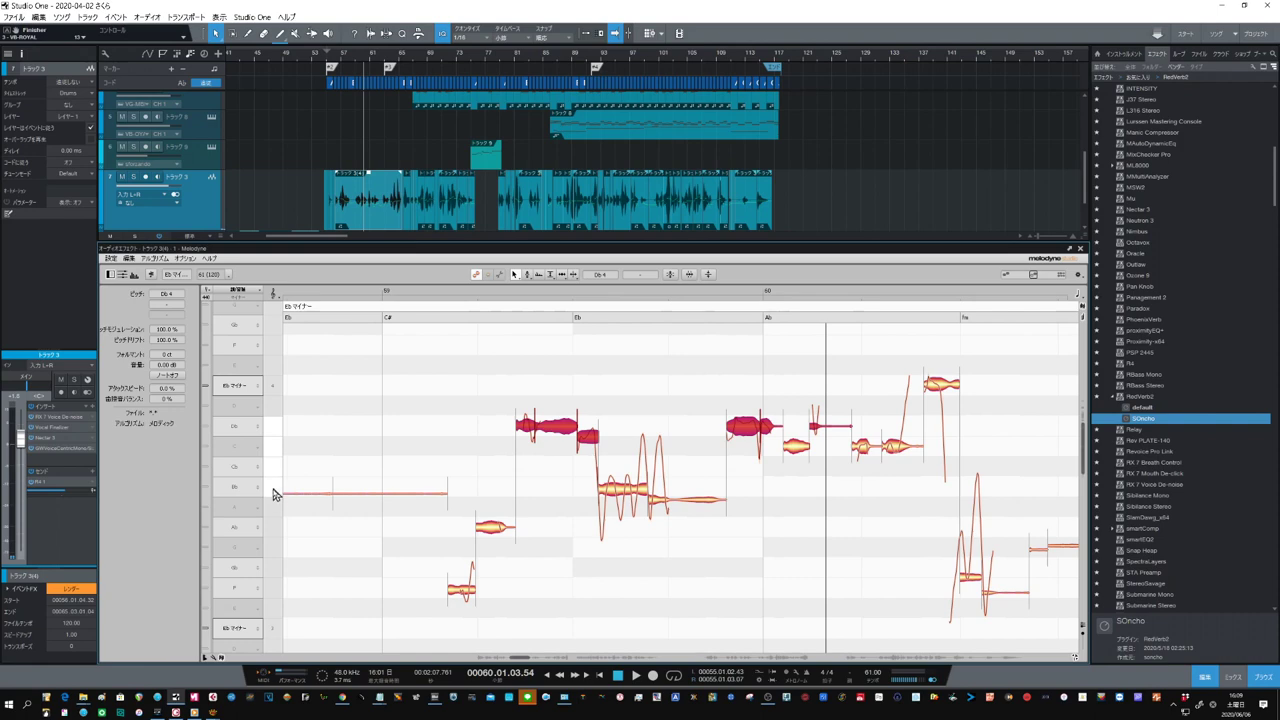
{"action": "left_click", "coordinate": [266, 588]}
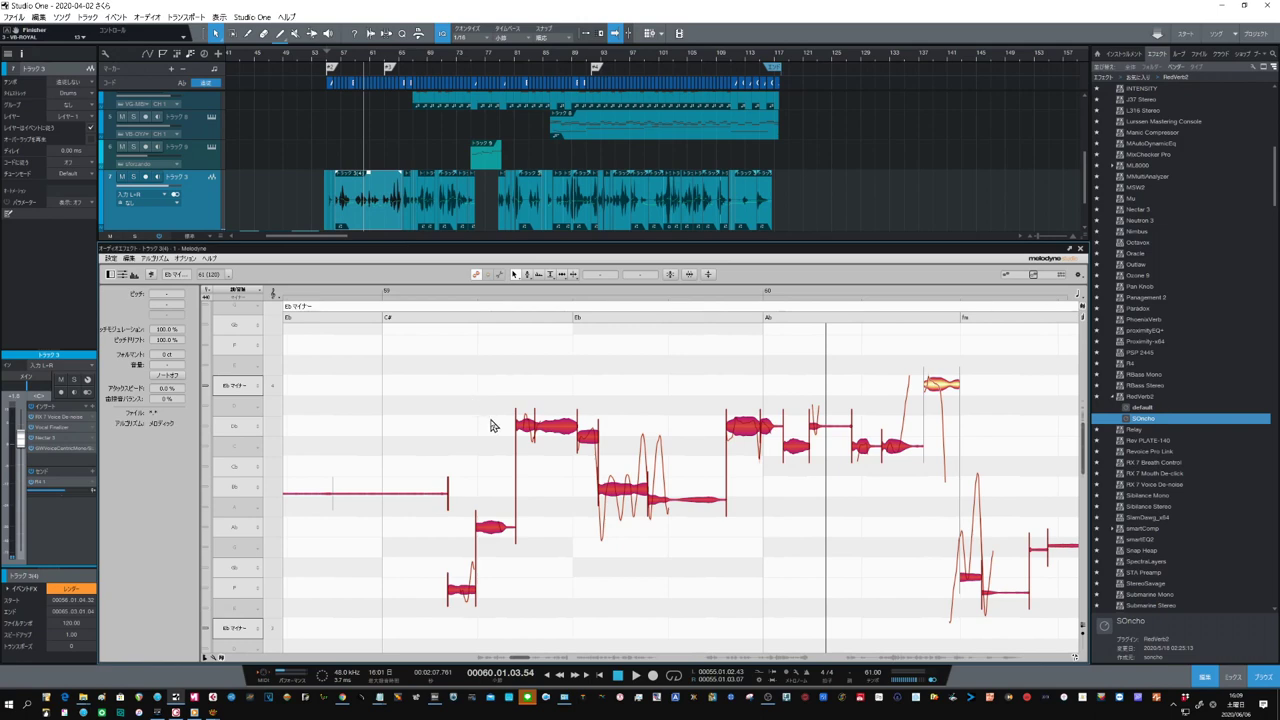
Select all notes on the track at once and clear the selection
{"action": "key", "text": "ctrl+a"}
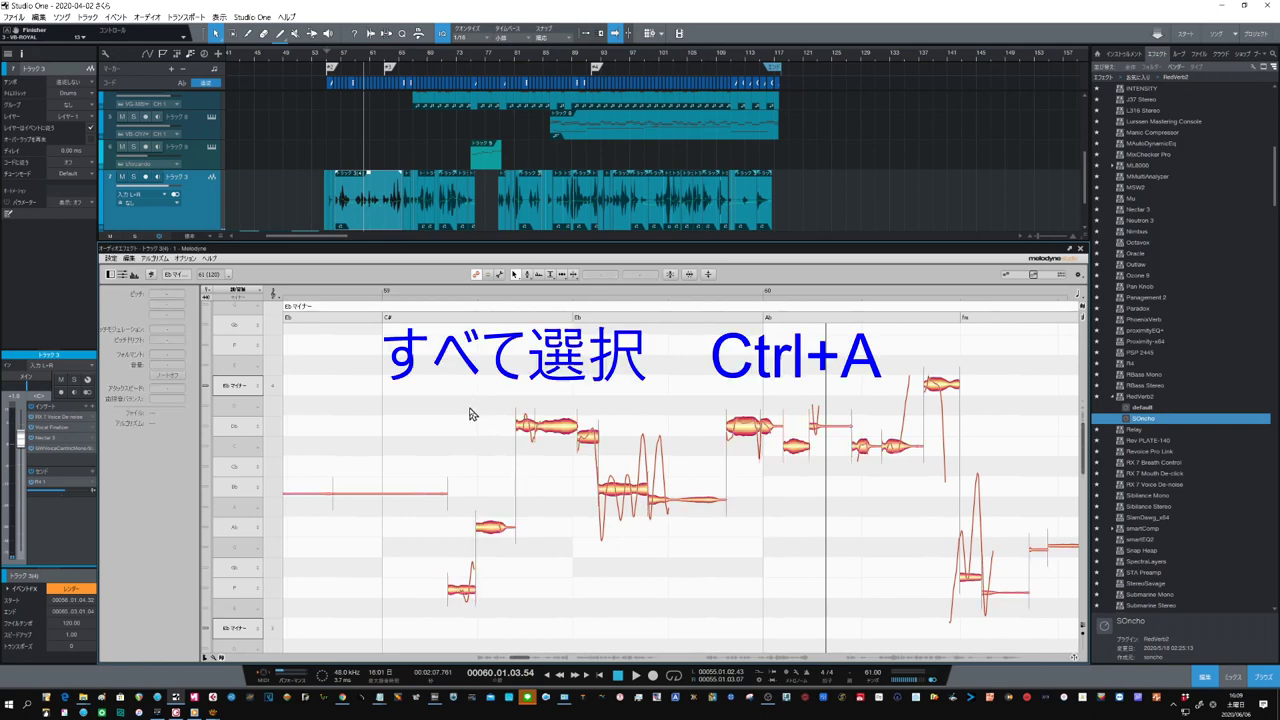
{"action": "key", "text": "ctrl+a"}
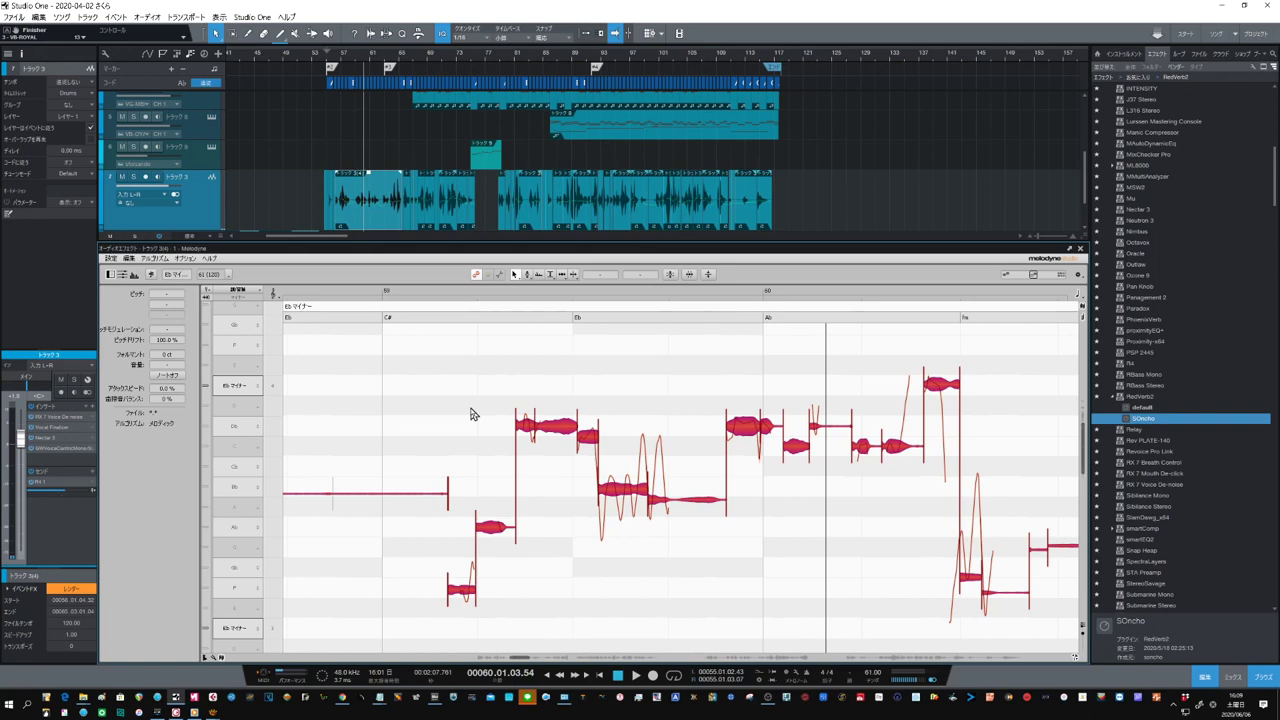
{"action": "left_click", "coordinate": [446, 427]}
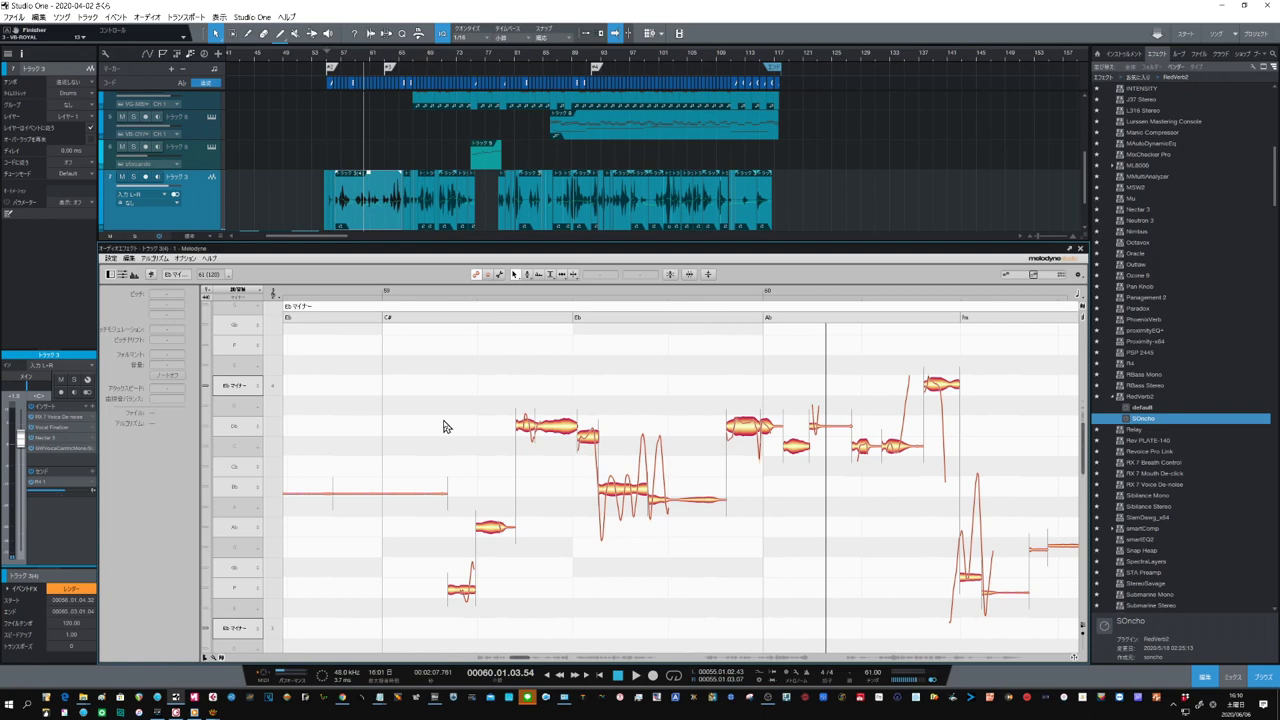
Sweep-select notes from the short Db 4 note in bar 59 to the Fm chord, add the F 3 and Ab 3 notes, and clear the selection
{"action": "left_click", "coordinate": [527, 430]}
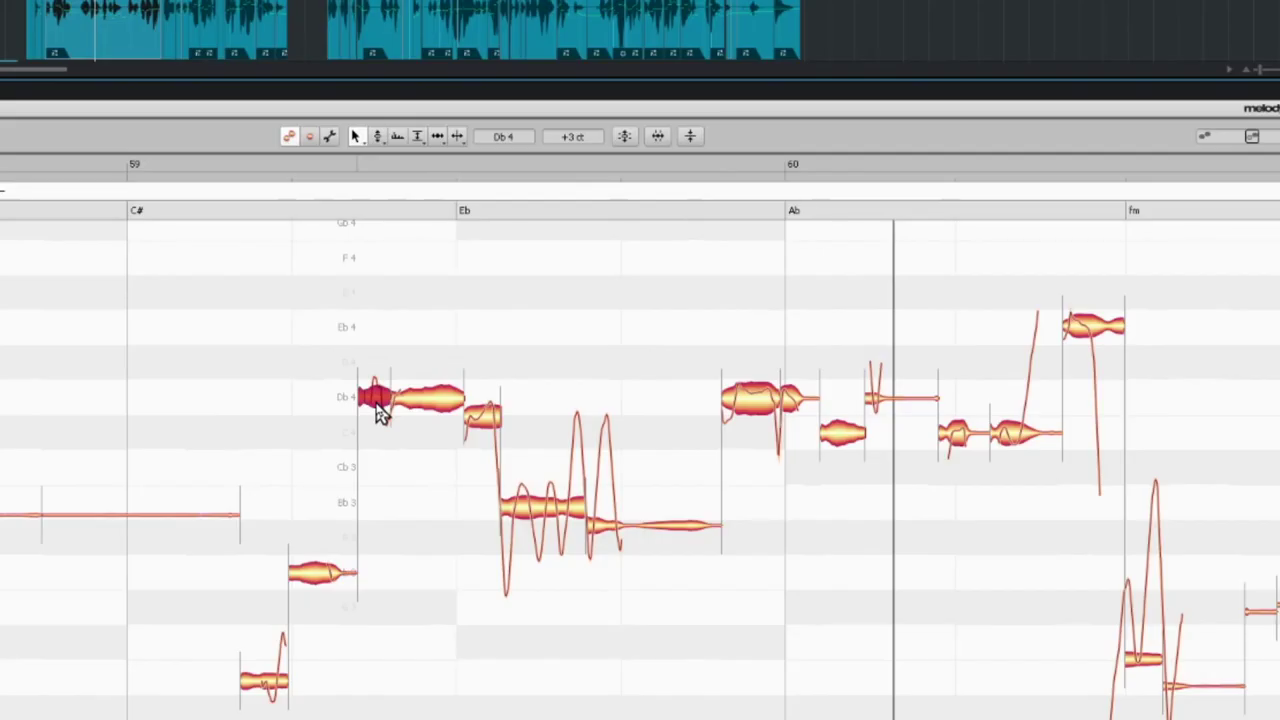
{"action": "mouse_move", "coordinate": [421, 404]}
{"action": "left_mouse_down"}
{"action": "mouse_move", "coordinate": [494, 440]}
{"action": "mouse_move", "coordinate": [494, 503]}
{"action": "mouse_move", "coordinate": [620, 534]}
{"action": "mouse_move", "coordinate": [731, 540]}
{"action": "mouse_move", "coordinate": [823, 506]}
{"action": "mouse_move", "coordinate": [869, 430]}
{"action": "mouse_move", "coordinate": [911, 503]}
{"action": "mouse_move", "coordinate": [940, 517]}
{"action": "mouse_move", "coordinate": [962, 450]}
{"action": "mouse_move", "coordinate": [985, 480]}
{"action": "mouse_move", "coordinate": [1015, 462]}
{"action": "mouse_move", "coordinate": [1051, 389]}
{"action": "mouse_move", "coordinate": [1097, 342]}
{"action": "mouse_move", "coordinate": [1114, 357]}
{"action": "mouse_move", "coordinate": [1152, 670]}
{"action": "left_mouse_up"}
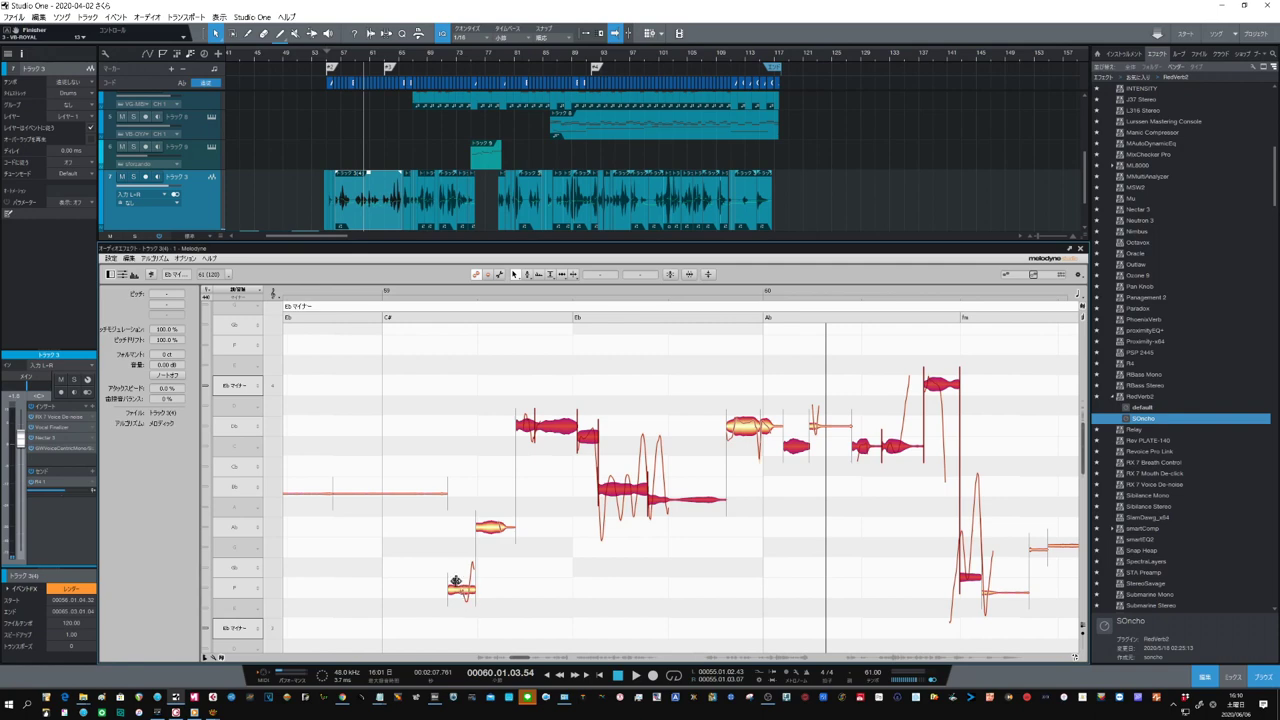
{"action": "mouse_move", "coordinate": [462, 594]}
{"action": "left_mouse_down"}
{"action": "mouse_move", "coordinate": [1040, 585]}
{"action": "mouse_move", "coordinate": [600, 545]}
{"action": "mouse_move", "coordinate": [556, 510]}
{"action": "left_mouse_up"}
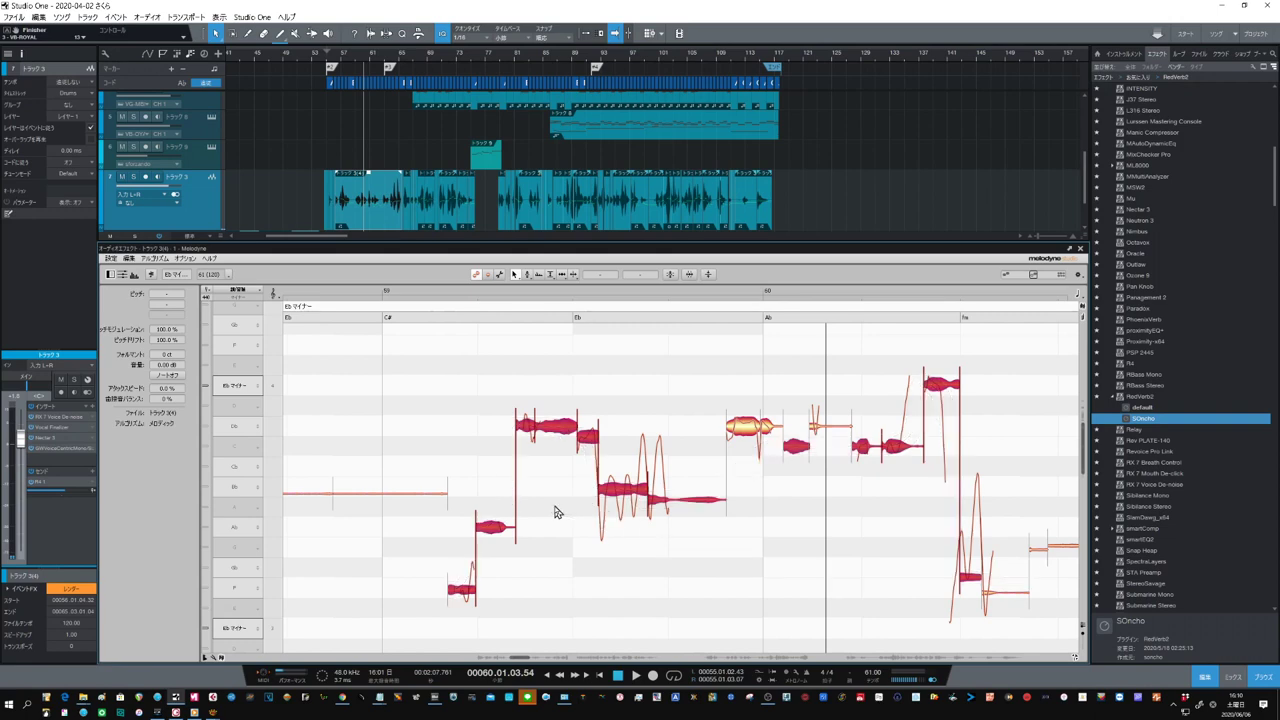
{"action": "left_click", "coordinate": [520, 577]}
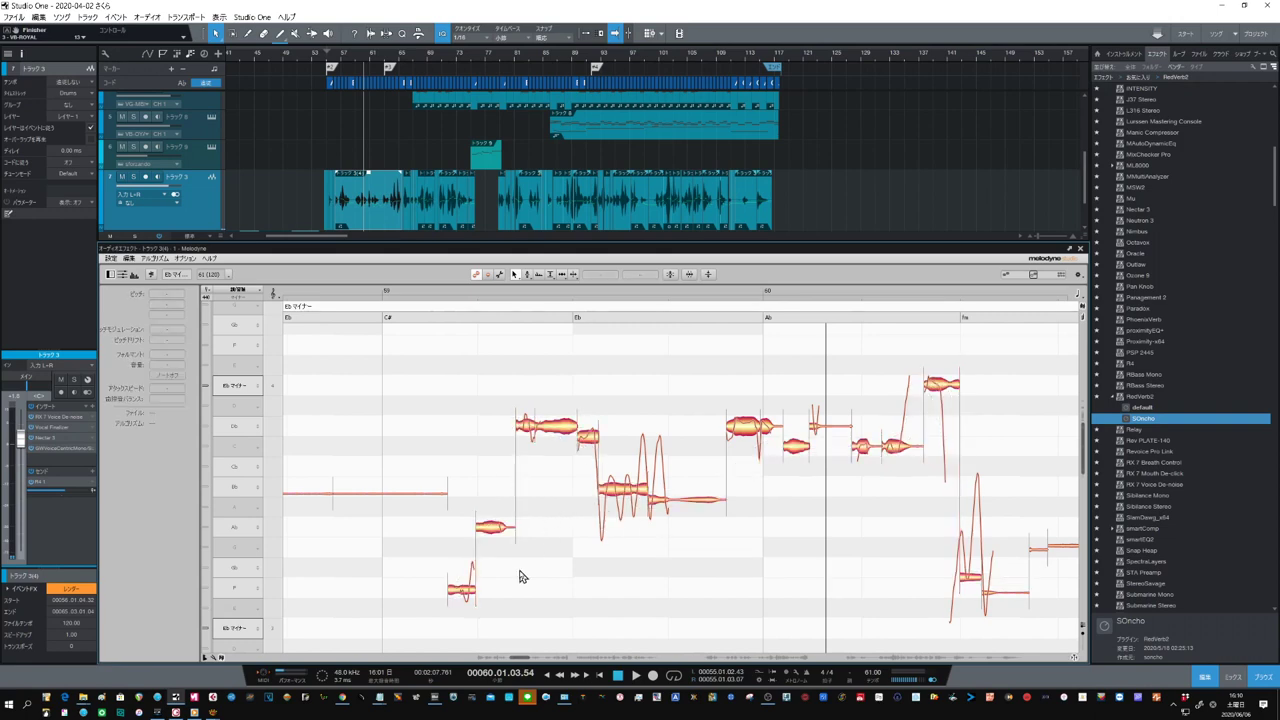
Sweep-select a chain of notes from the F 3 note in bar 59 to the short Db 4 note in bar 60 and clear the selection
{"action": "left_click", "coordinate": [461, 594]}
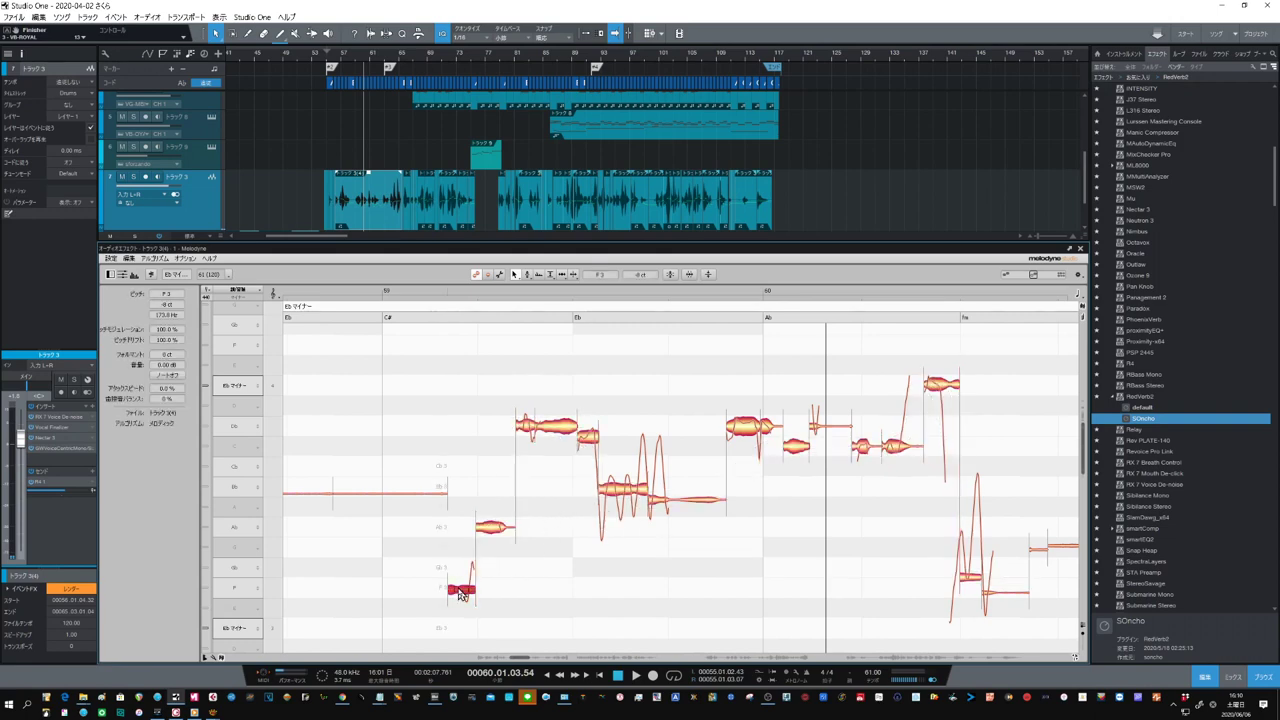
{"action": "mouse_move", "coordinate": [448, 590]}
{"action": "left_mouse_down"}
{"action": "mouse_move", "coordinate": [556, 424]}
{"action": "mouse_move", "coordinate": [600, 428]}
{"action": "mouse_move", "coordinate": [628, 490]}
{"action": "mouse_move", "coordinate": [660, 508]}
{"action": "mouse_move", "coordinate": [725, 505]}
{"action": "mouse_move", "coordinate": [757, 415]}
{"action": "mouse_move", "coordinate": [808, 456]}
{"action": "mouse_move", "coordinate": [814, 424]}
{"action": "mouse_move", "coordinate": [818, 436]}
{"action": "left_mouse_up"}
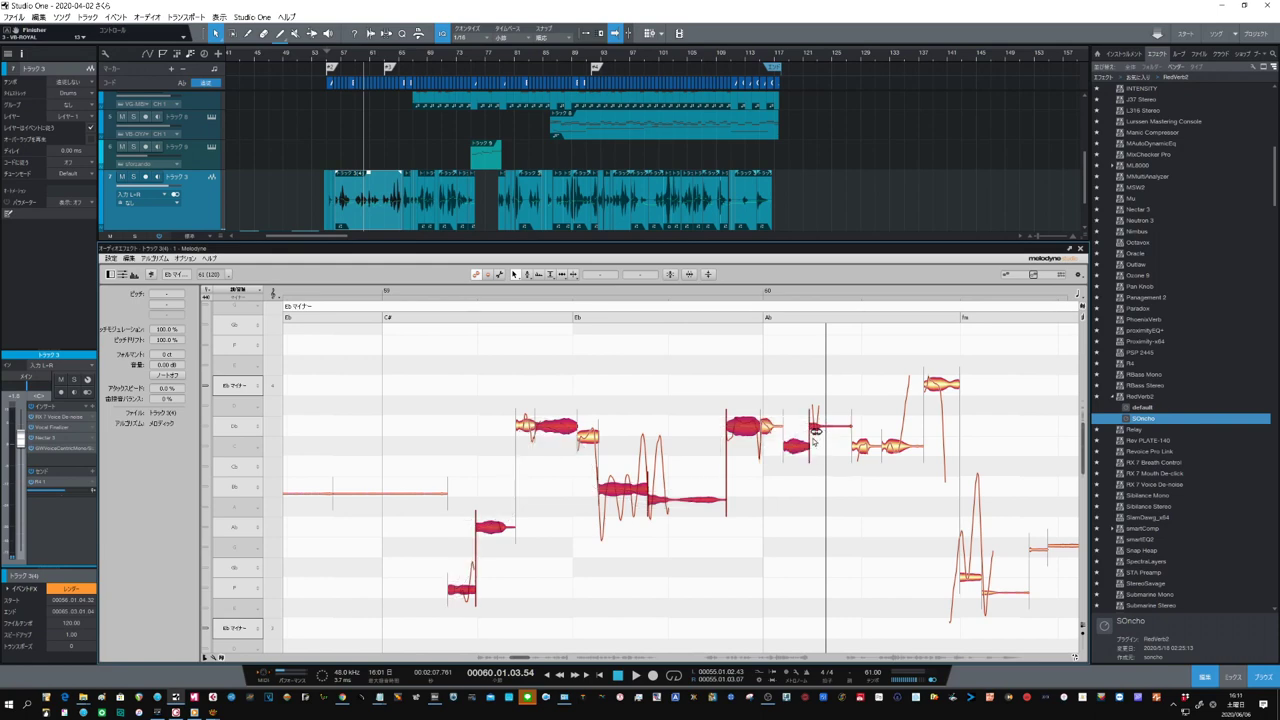
{"action": "left_click", "coordinate": [755, 525]}
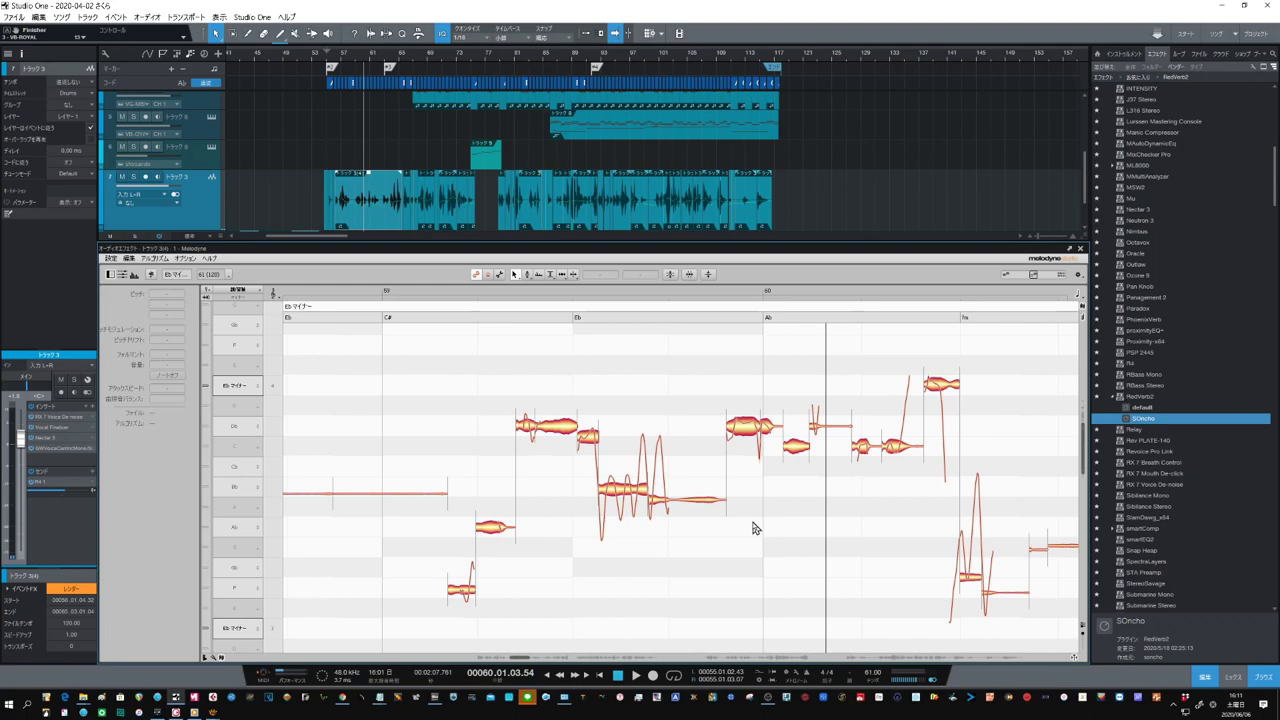
Split the wavering Bb 3 note after the Eb chord before its last pitch peak and raise the split-off part to about Cb 3
{"action": "left_click", "coordinate": [628, 486]}
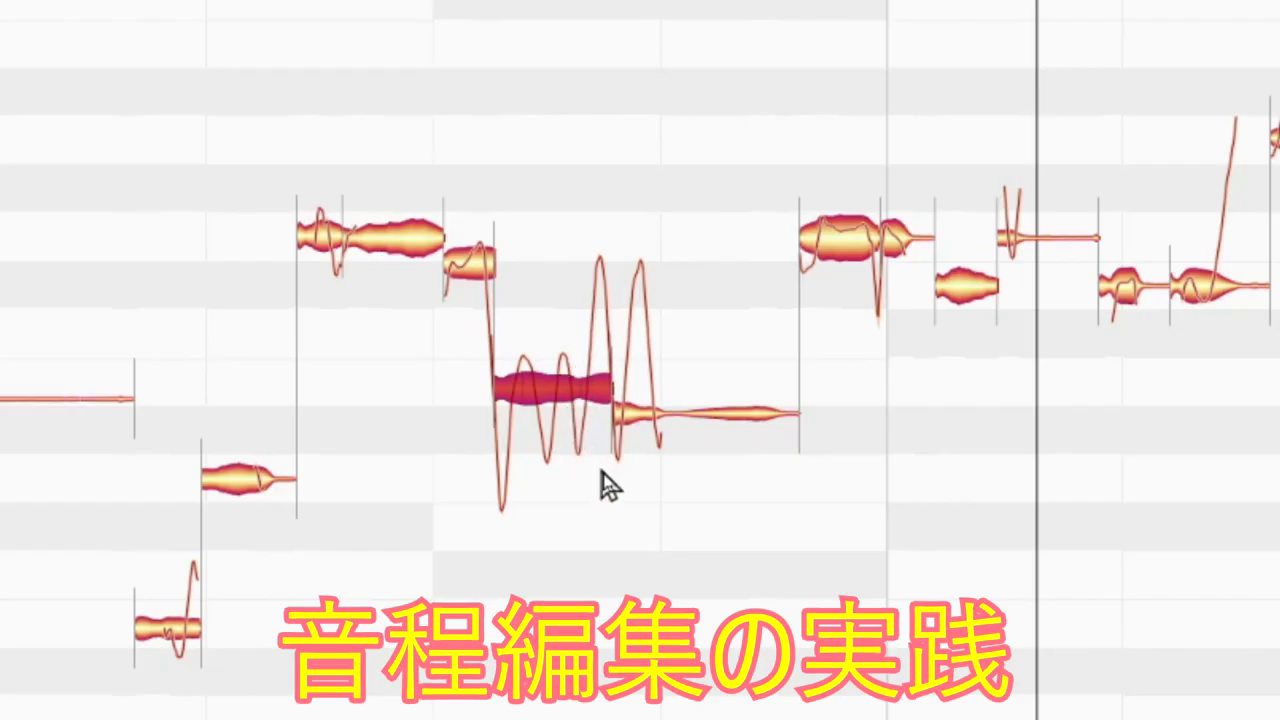
{"action": "left_click_drag", "start_coordinate": [645, 467], "coordinate": [880, 624]}
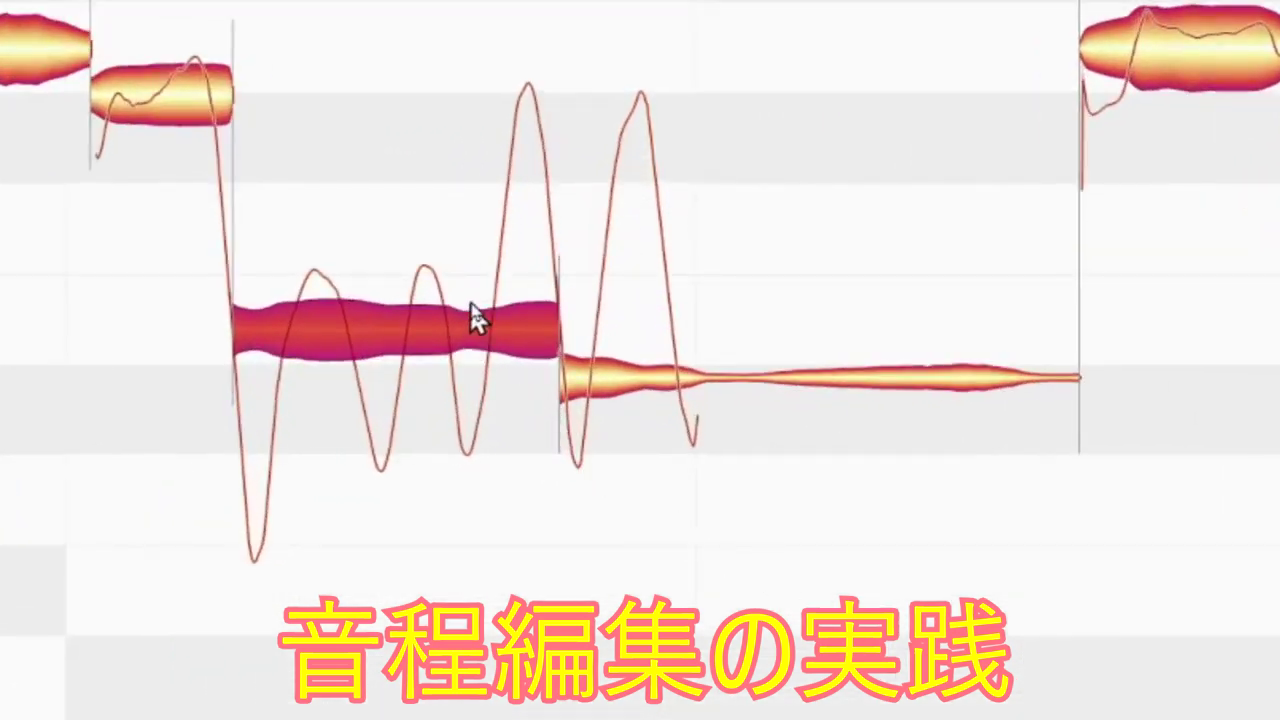
{"action": "left_click_drag", "start_coordinate": [474, 332], "coordinate": [475, 365]}
{"action": "left_click", "coordinate": [476, 265]}
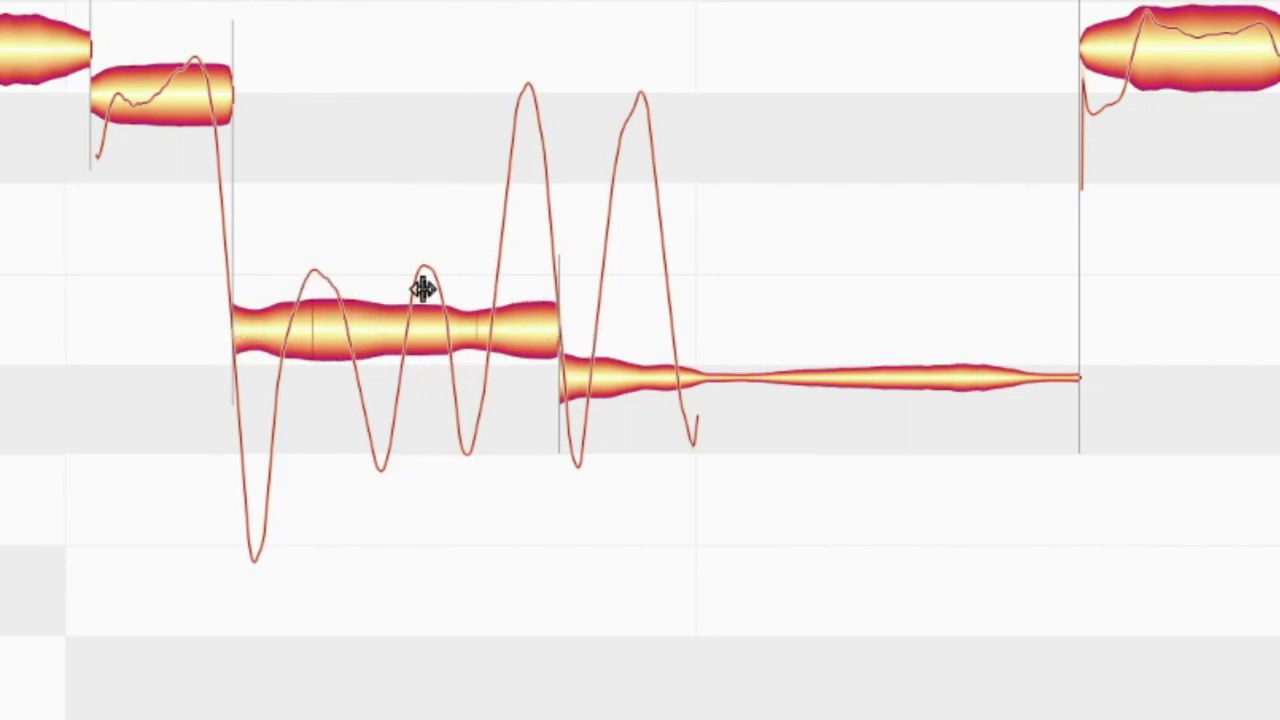
{"action": "double_click", "coordinate": [478, 294]}
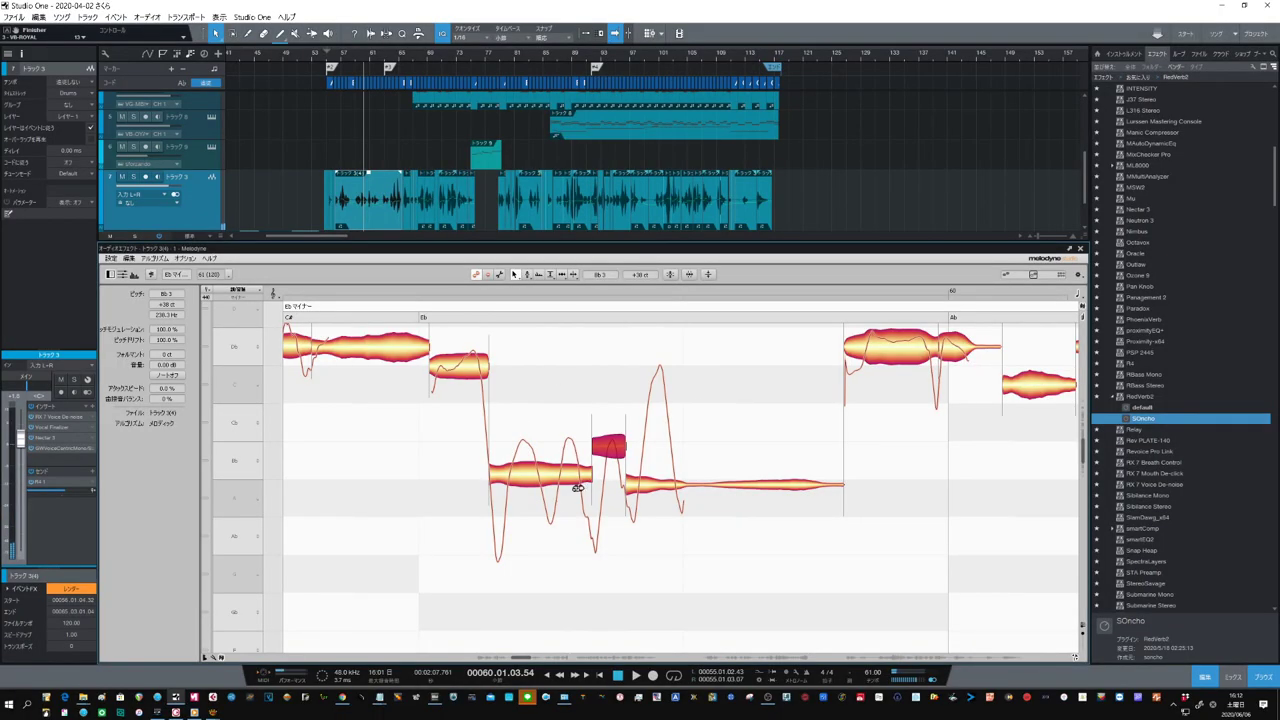
{"action": "left_click_drag", "start_coordinate": [610, 451], "coordinate": [618, 410]}
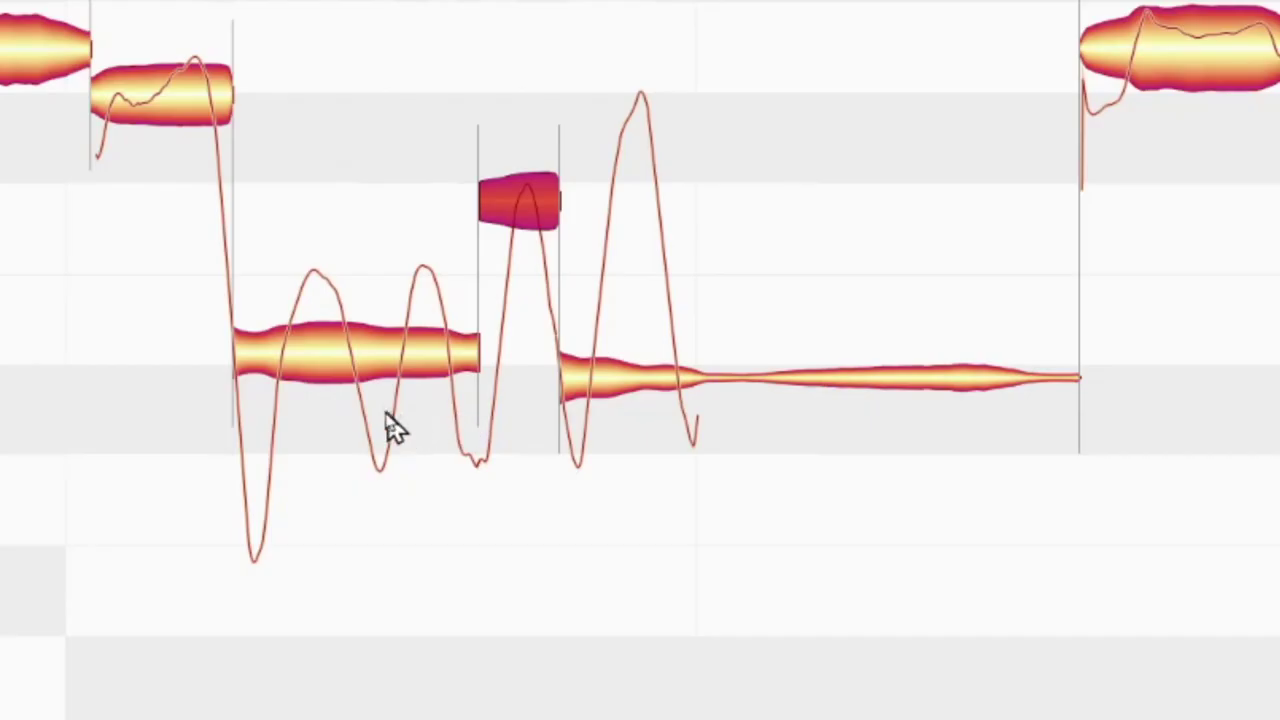
Select the first part of the split Bb 3 note and choose quarter notes as the time grid
{"action": "left_click", "coordinate": [234, 351]}
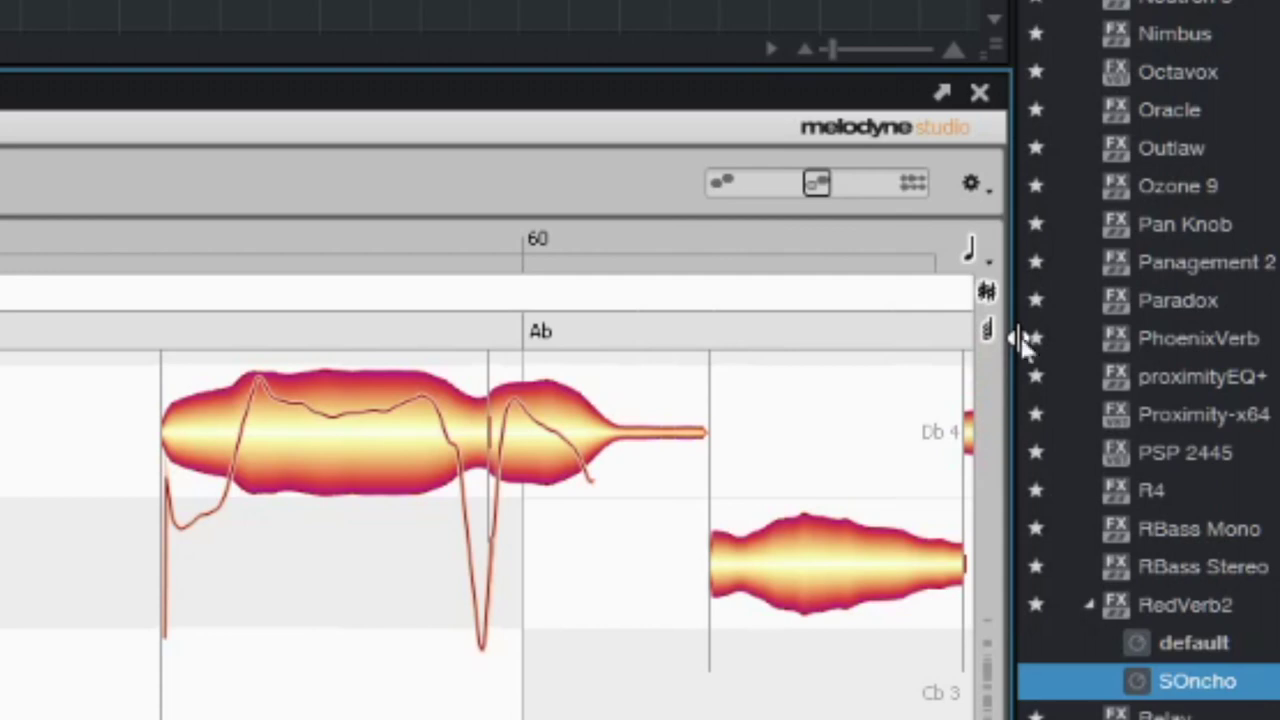
{"action": "left_click", "coordinate": [974, 256]}
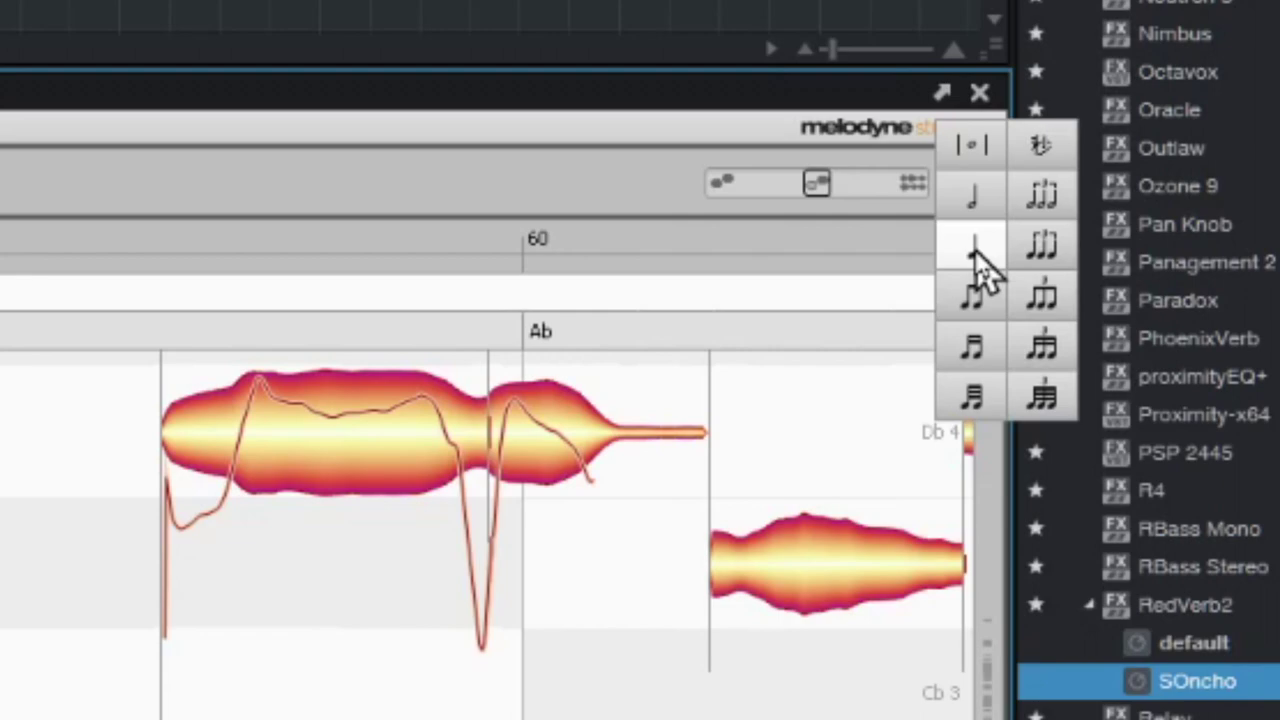
{"action": "left_click", "coordinate": [975, 249]}
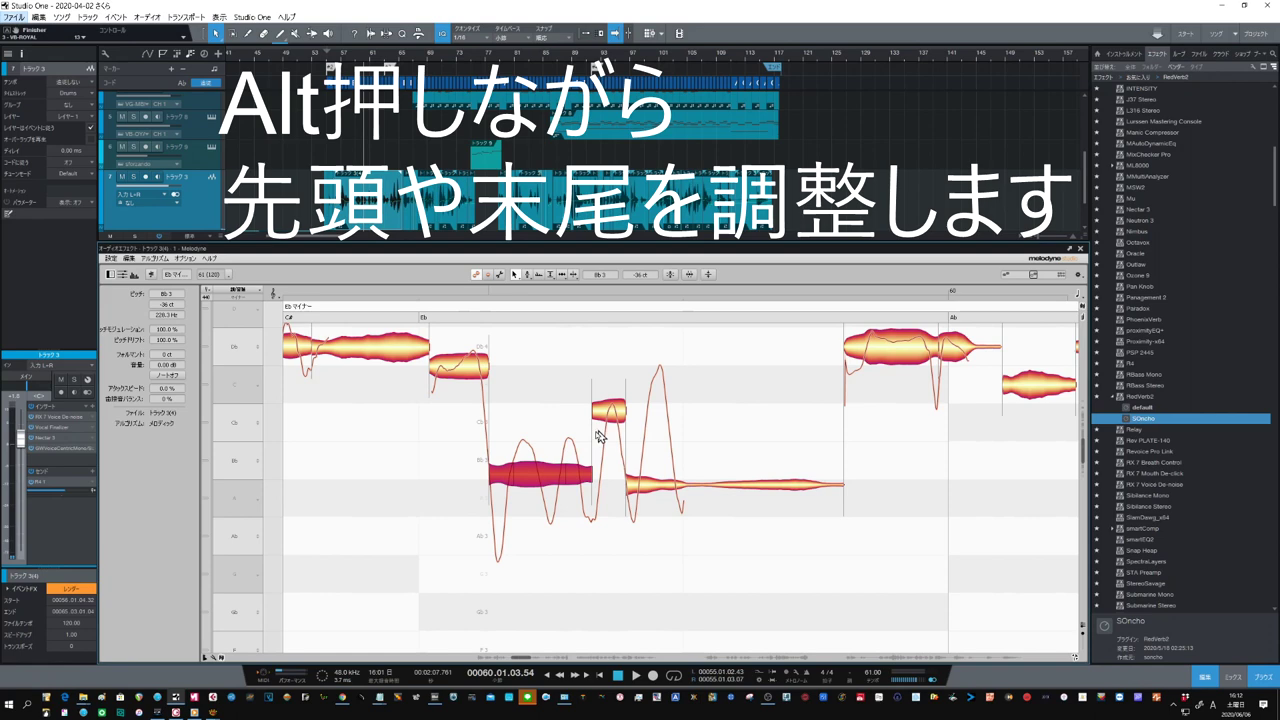
Adjust the start and end of the first Bb 3 part, moving its boundary with the preceding note slightly later
{"action": "left_click_drag", "start_coordinate": [490, 467], "coordinate": [502, 470]}
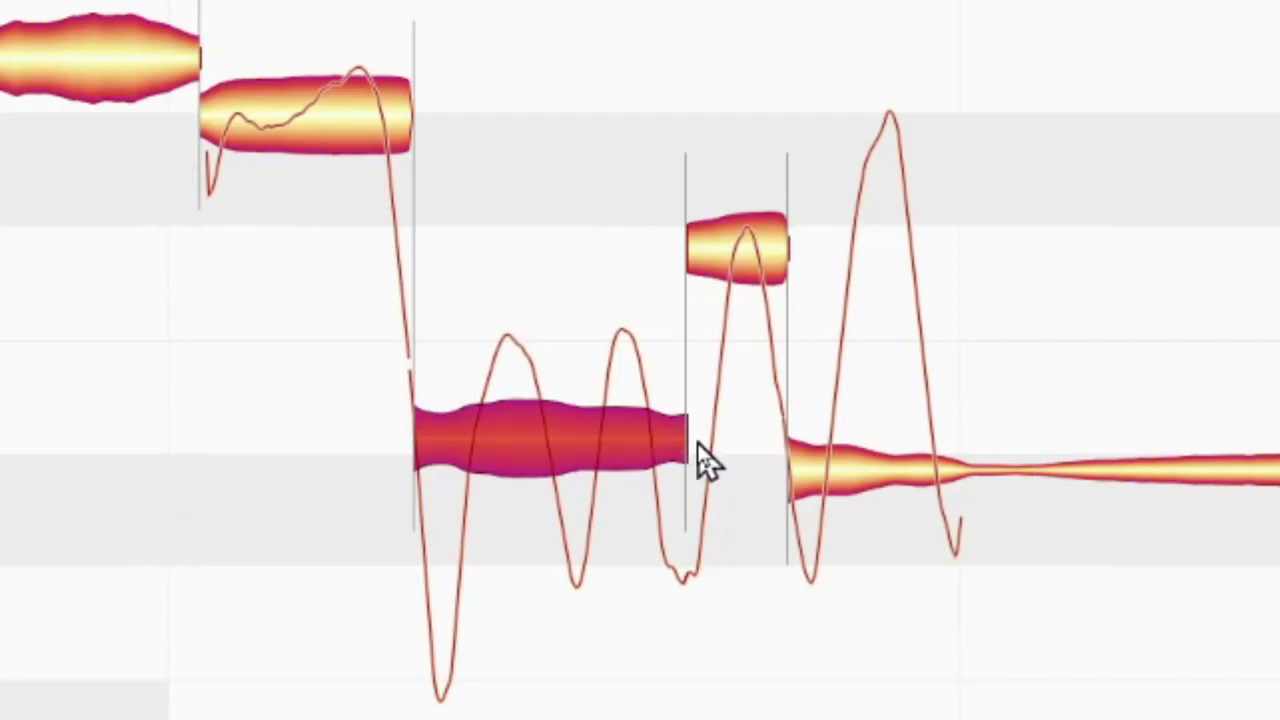
{"action": "left_click_drag", "start_coordinate": [679, 441], "coordinate": [649, 449]}
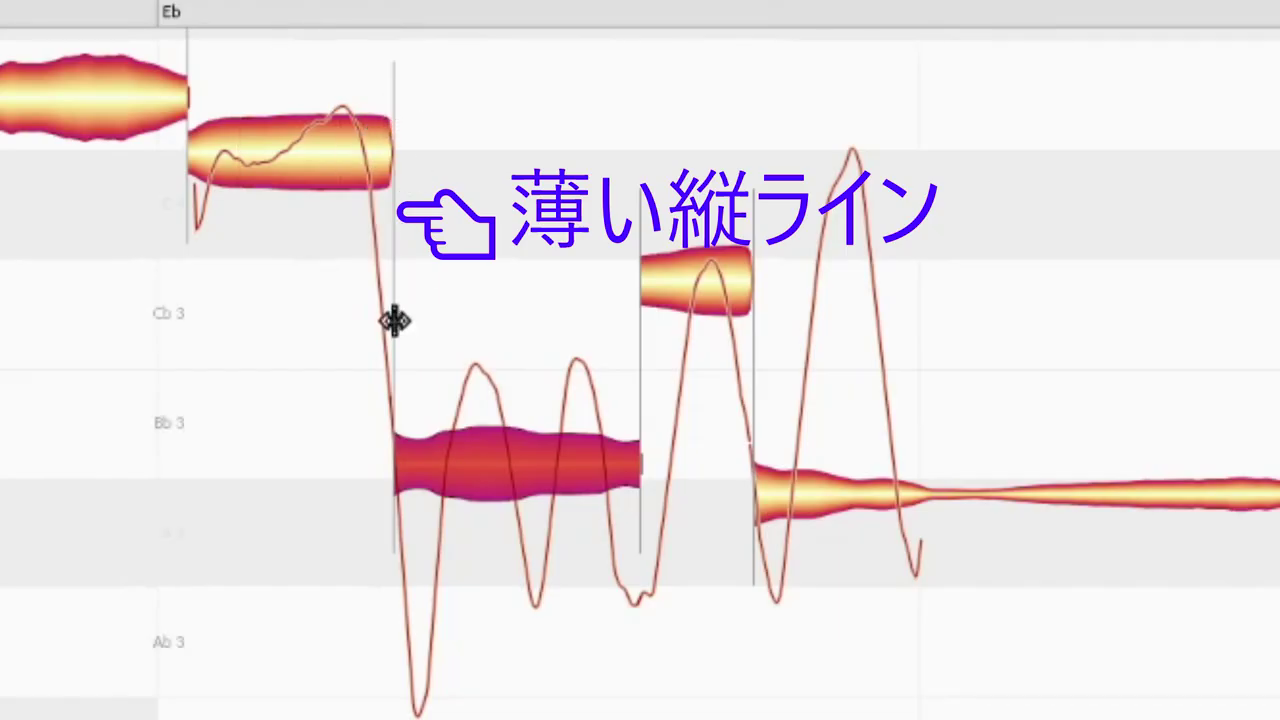
{"action": "left_click_drag", "start_coordinate": [397, 323], "coordinate": [421, 321]}
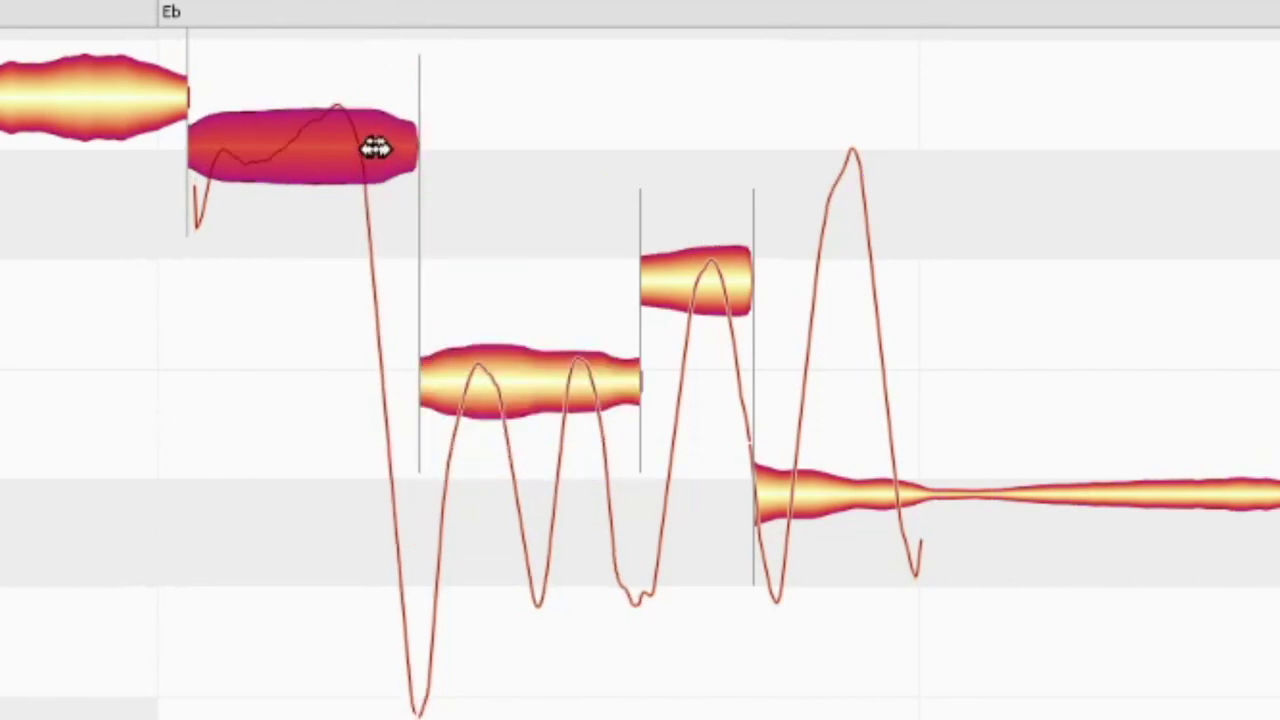
{"action": "left_click", "coordinate": [610, 380]}
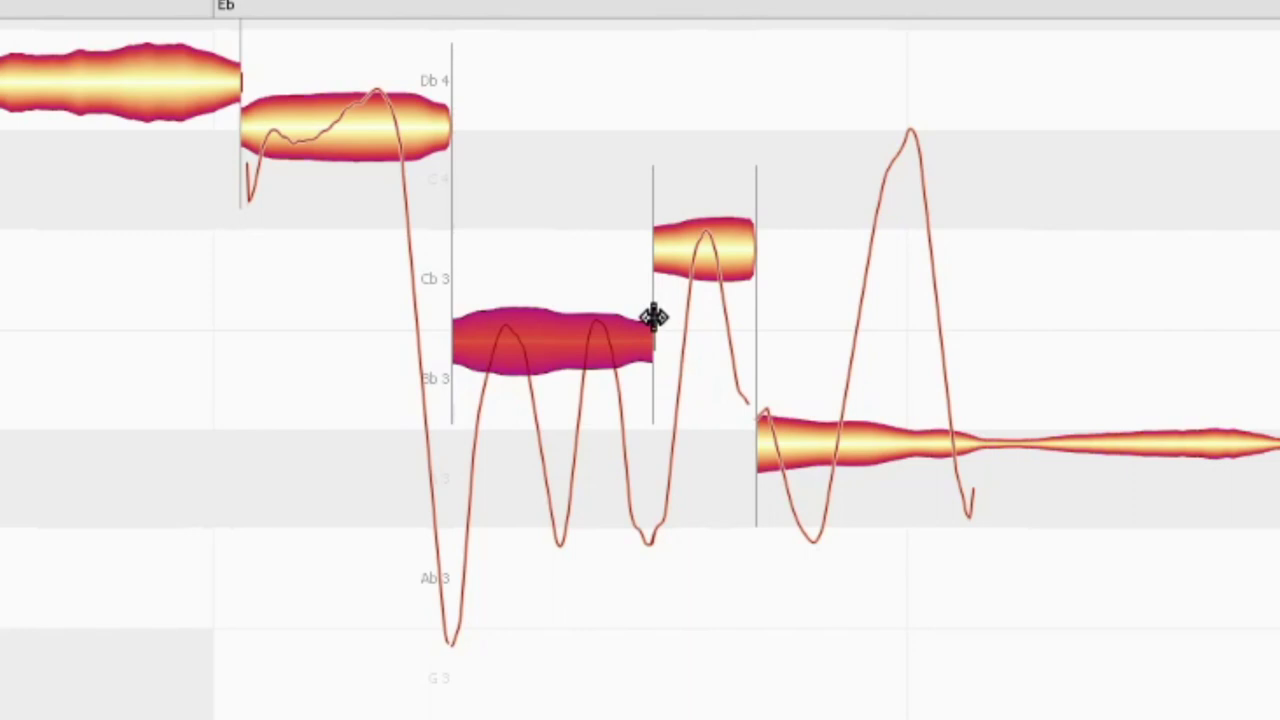
{"action": "double_click", "coordinate": [653, 317]}
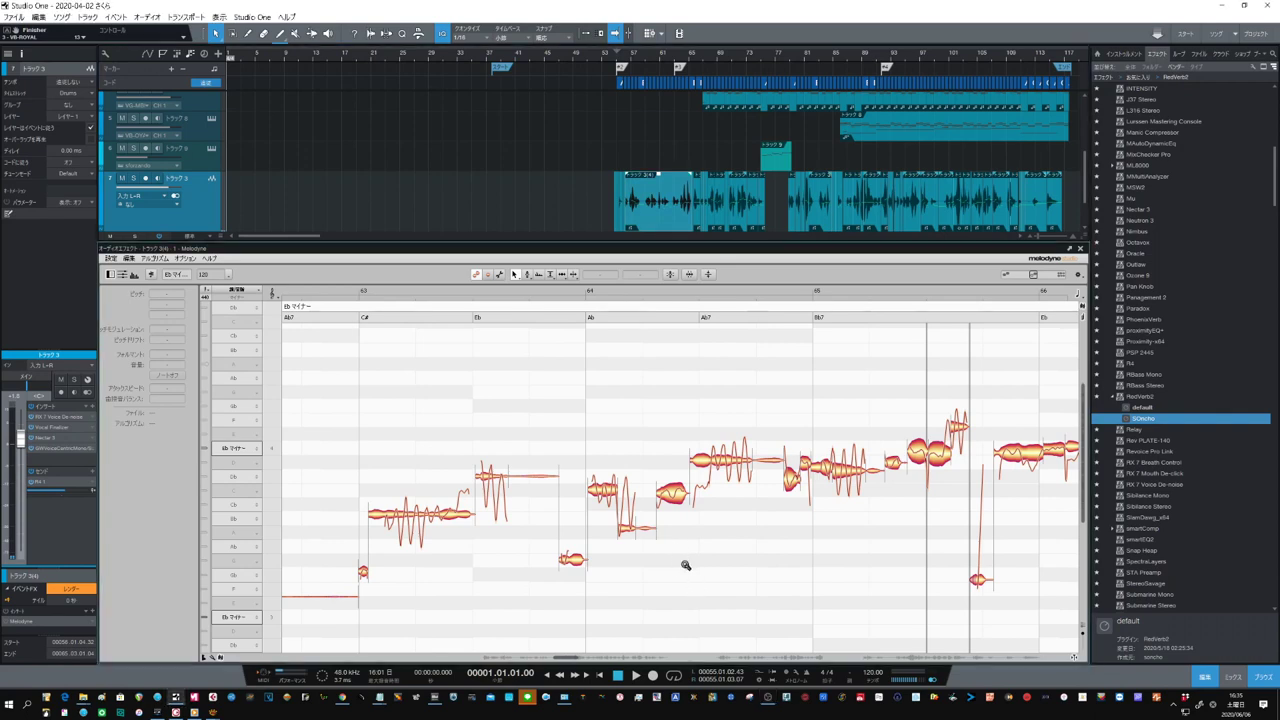
Switch Melodyne to note assignment mode and bring the detected notes around bar 20 into view
{"action": "scroll", "coordinate": [670, 600], "scroll_direction": "up", "scroll_amount": 3}
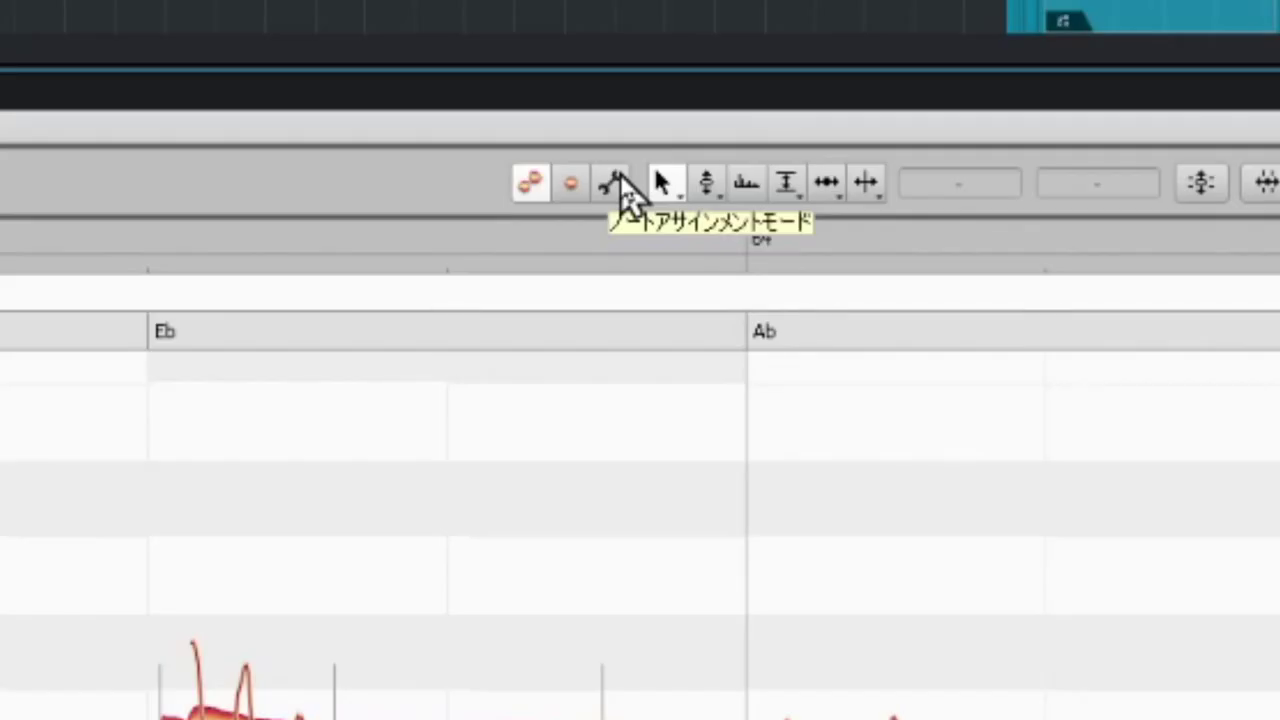
{"action": "left_click", "coordinate": [615, 180]}
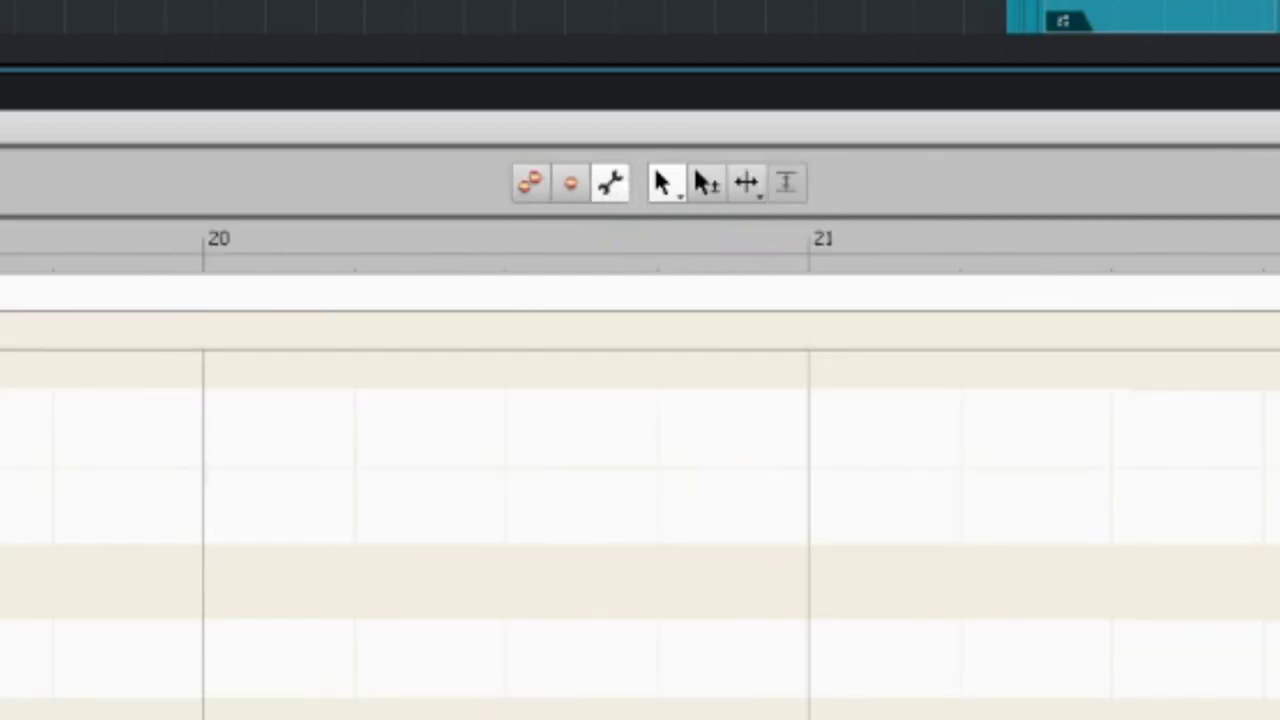
{"action": "scroll", "coordinate": [640, 530], "scroll_direction": "down", "scroll_amount": 10}
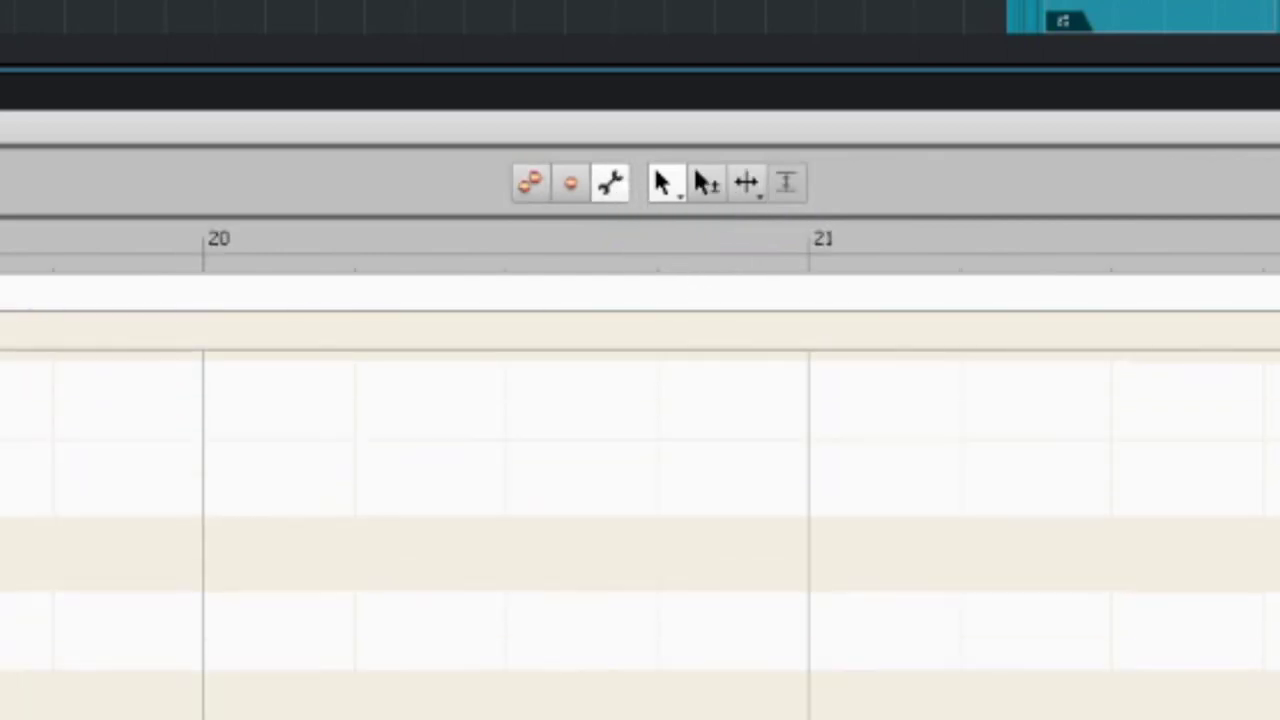
{"action": "scroll", "coordinate": [754, 451], "scroll_direction": "down", "scroll_amount": 5}
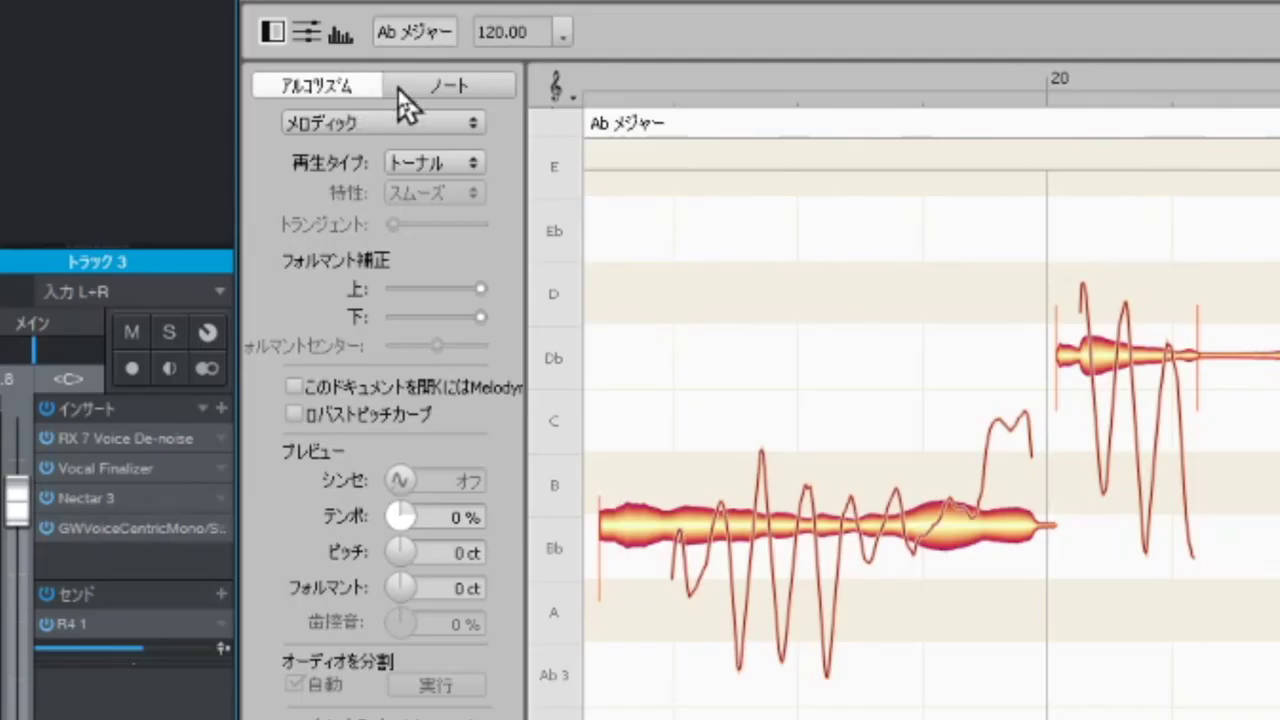
Review the note and algorithm settings of note assignment mode and return to editing in linked mode
{"action": "left_click", "coordinate": [161, 295]}
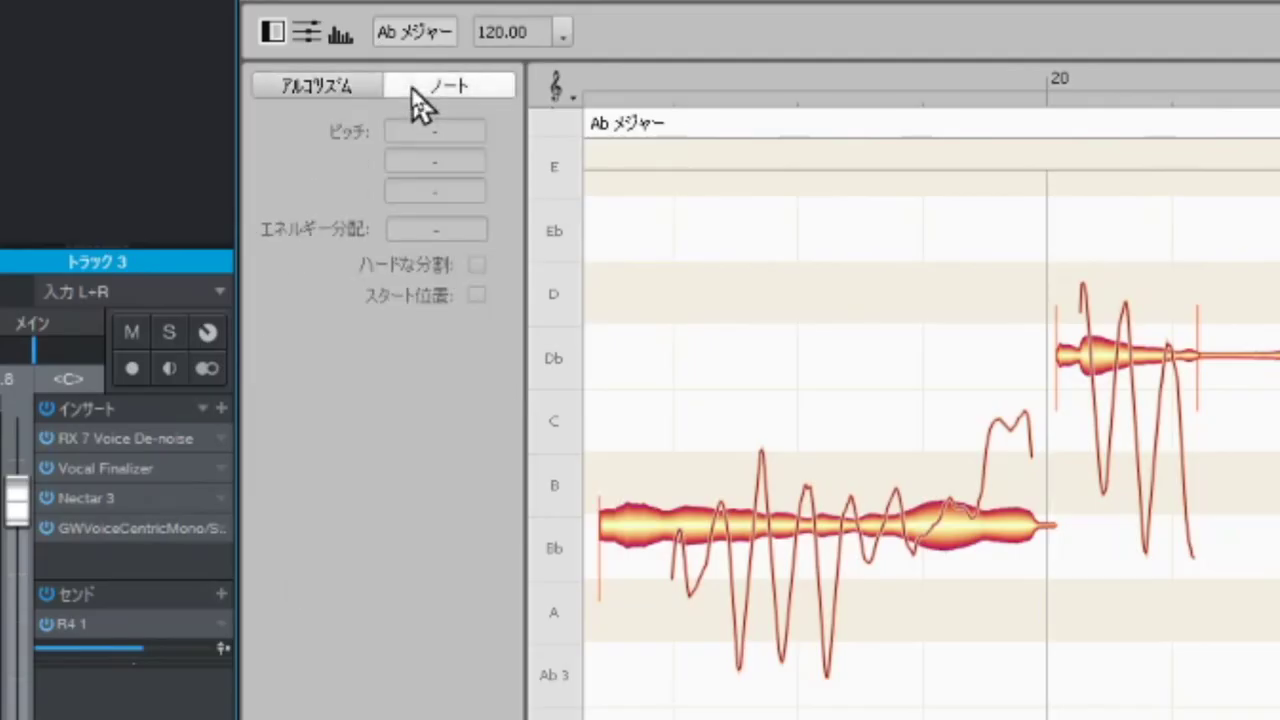
{"action": "left_click", "coordinate": [343, 90]}
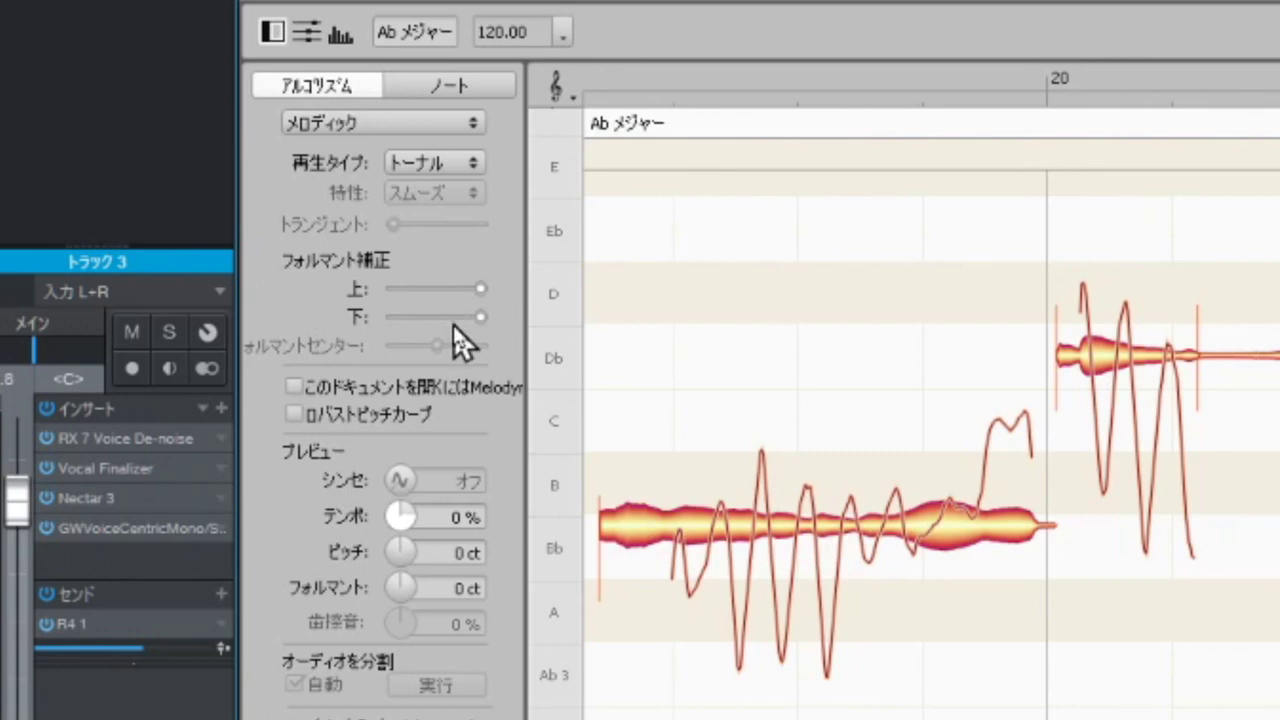
{"action": "mouse_move", "coordinate": [457, 340]}
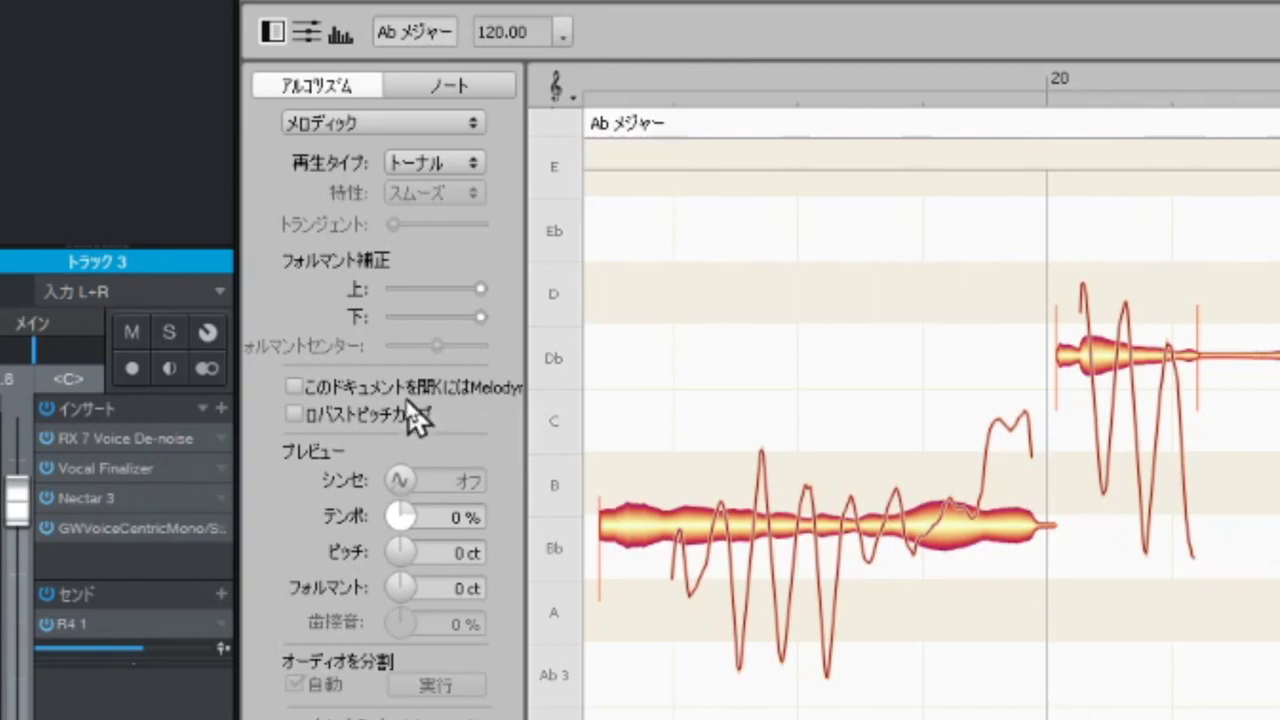
{"action": "left_click", "coordinate": [294, 387]}
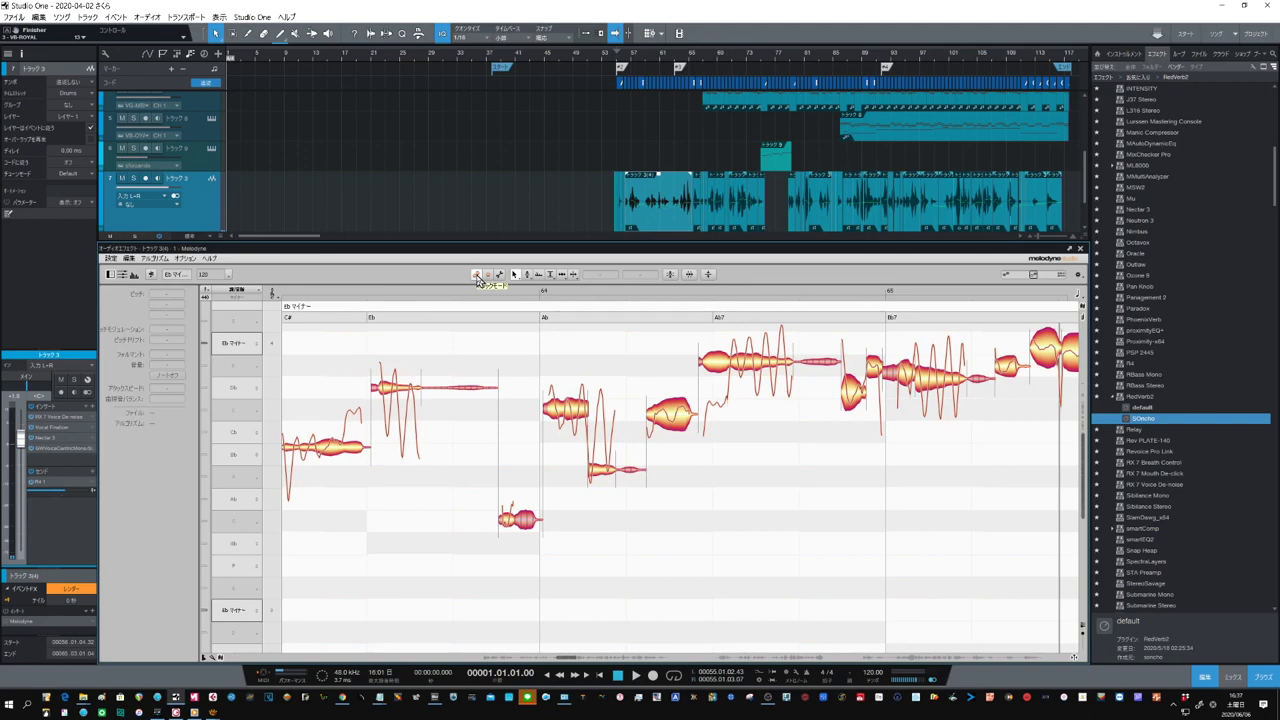
{"action": "left_click", "coordinate": [478, 281]}
Choose the option to use the DAW's chords for the Ab chord in bar 64 of Melodyne's chord track
{"action": "left_click_drag", "start_coordinate": [710, 58], "coordinate": [595, 84]}
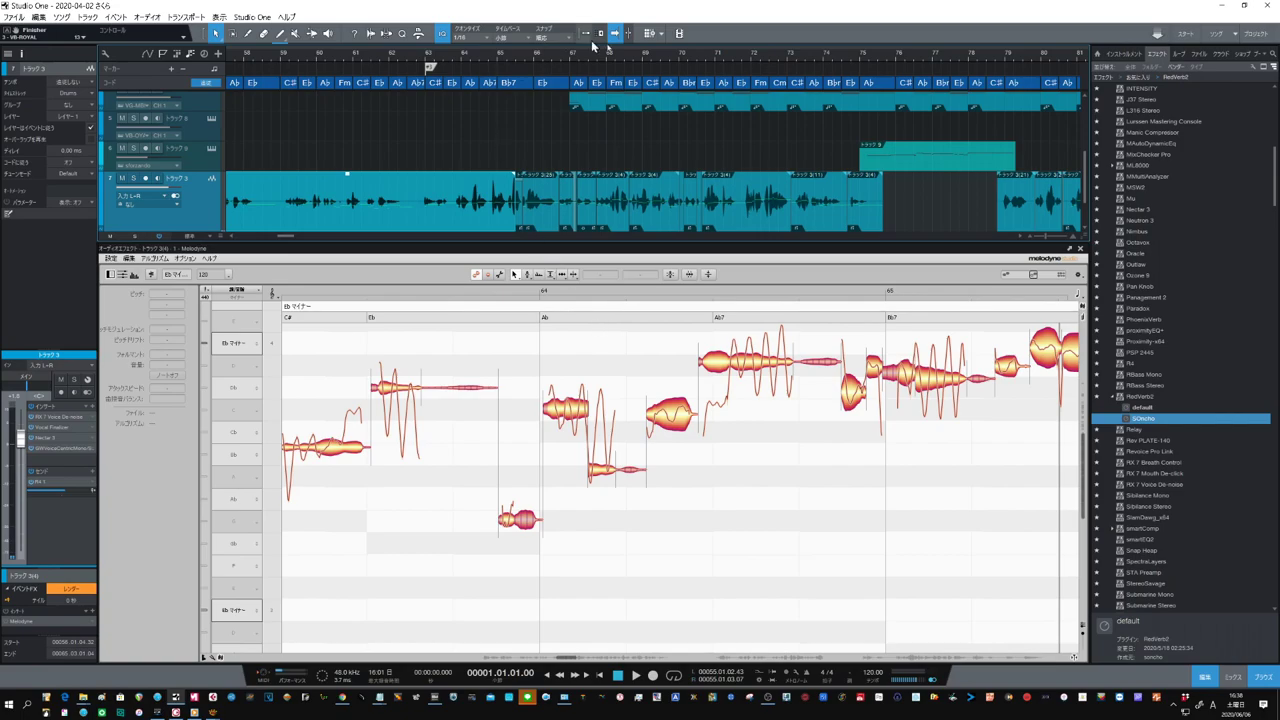
{"action": "left_click", "coordinate": [570, 318]}
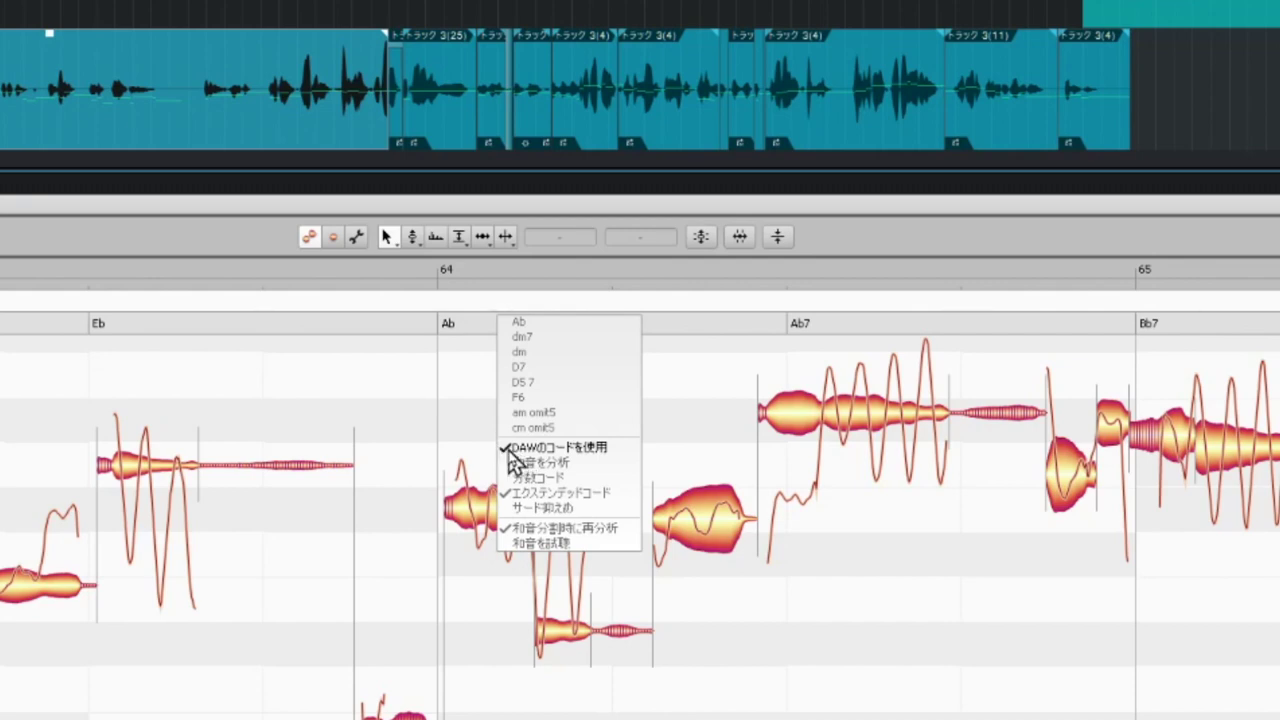
{"action": "left_click", "coordinate": [509, 452]}
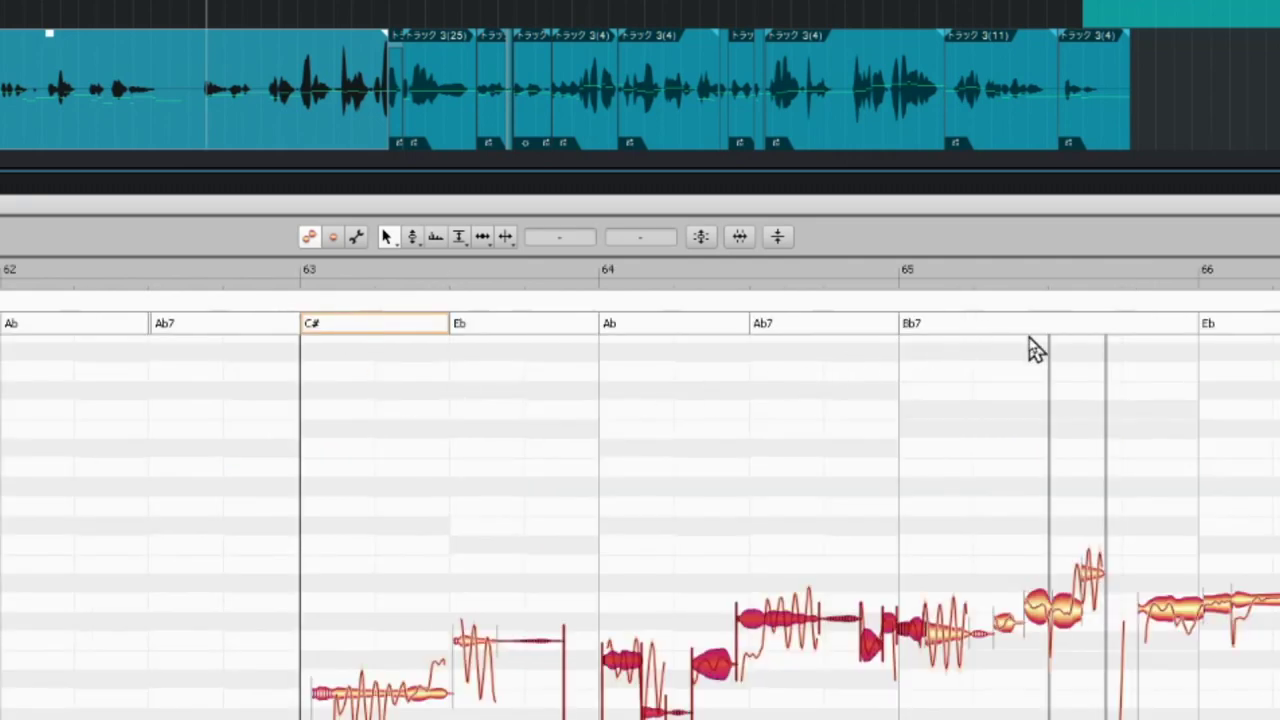
Extend the chord selection from C# in bar 63 through Bb7 in bar 65 and analyse the selected range's chords from the audio
{"action": "left_click", "coordinate": [1030, 337], "text": "shift"}
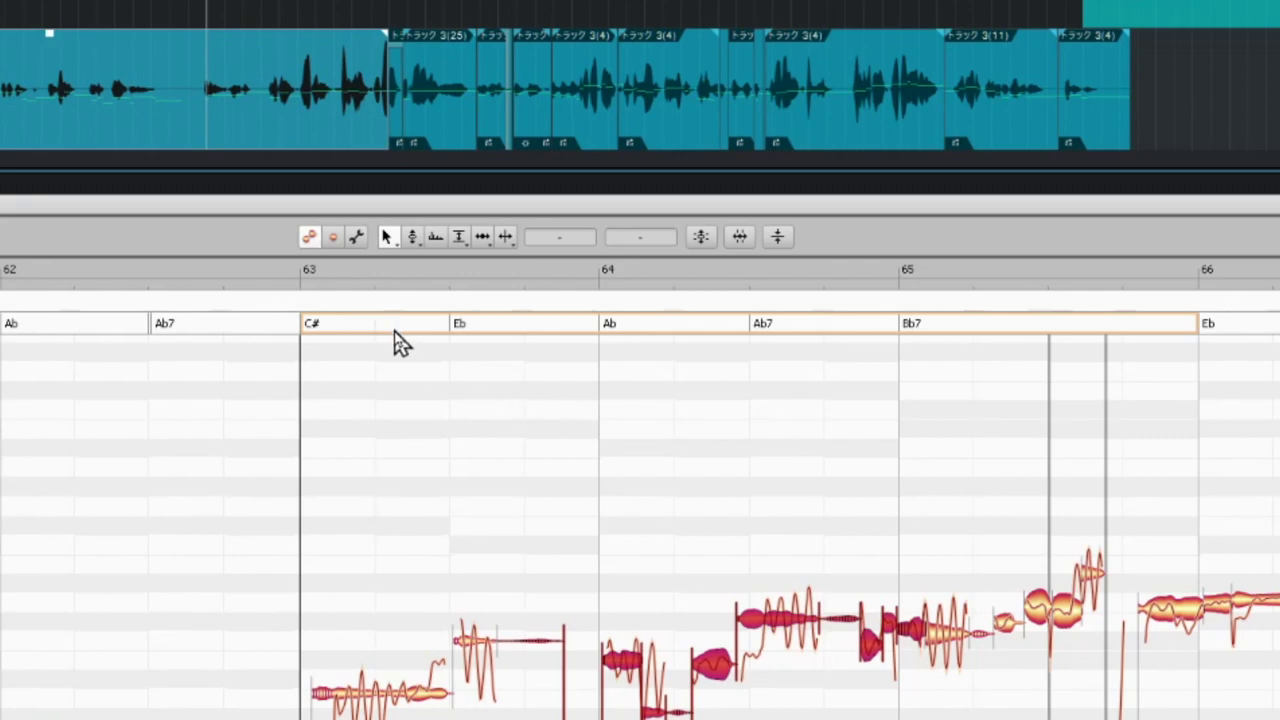
{"action": "left_click", "coordinate": [397, 341]}
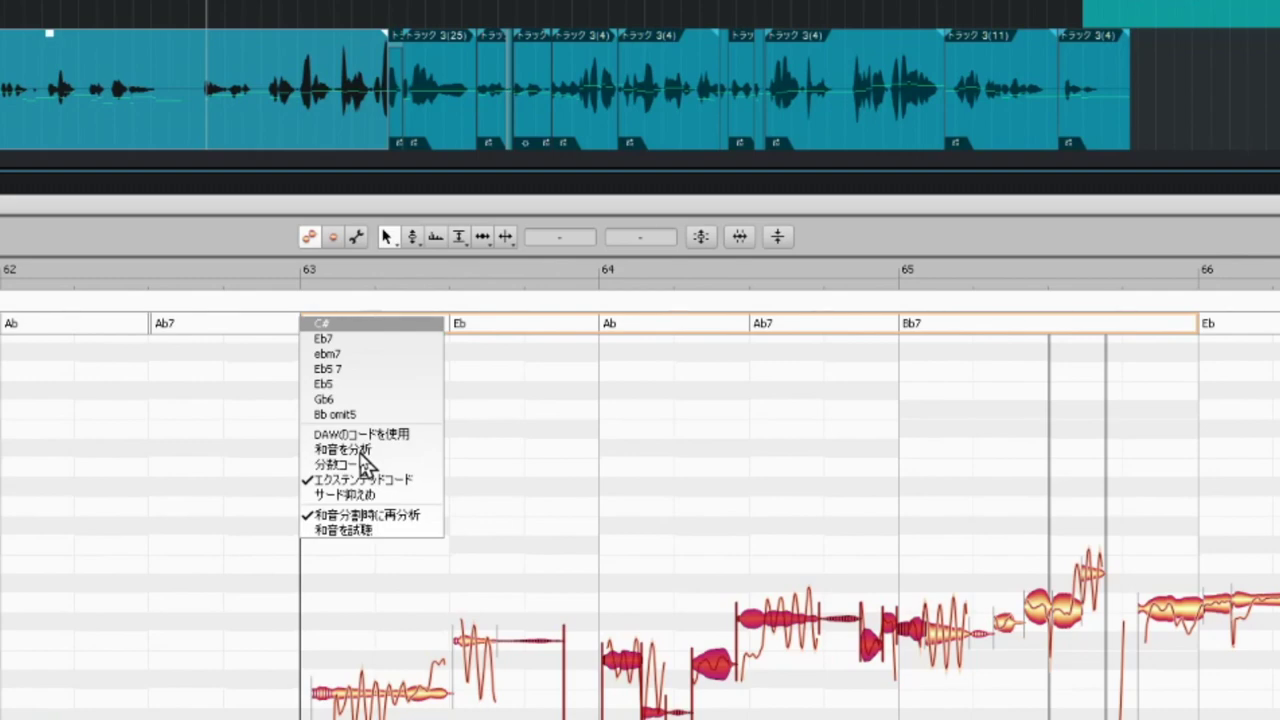
{"action": "left_click", "coordinate": [360, 452]}
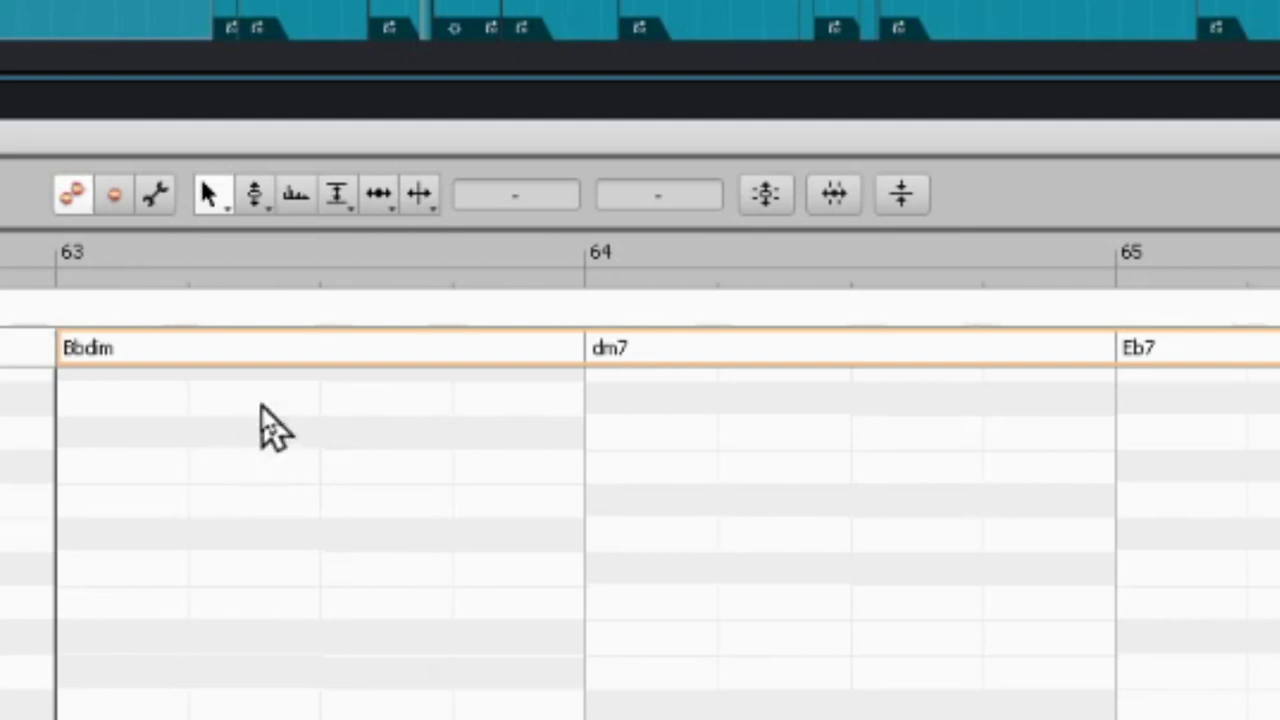
Replace the analysed chords in bars 63 to 65 with the chords supplied by the DAW
{"action": "left_click", "coordinate": [268, 347]}
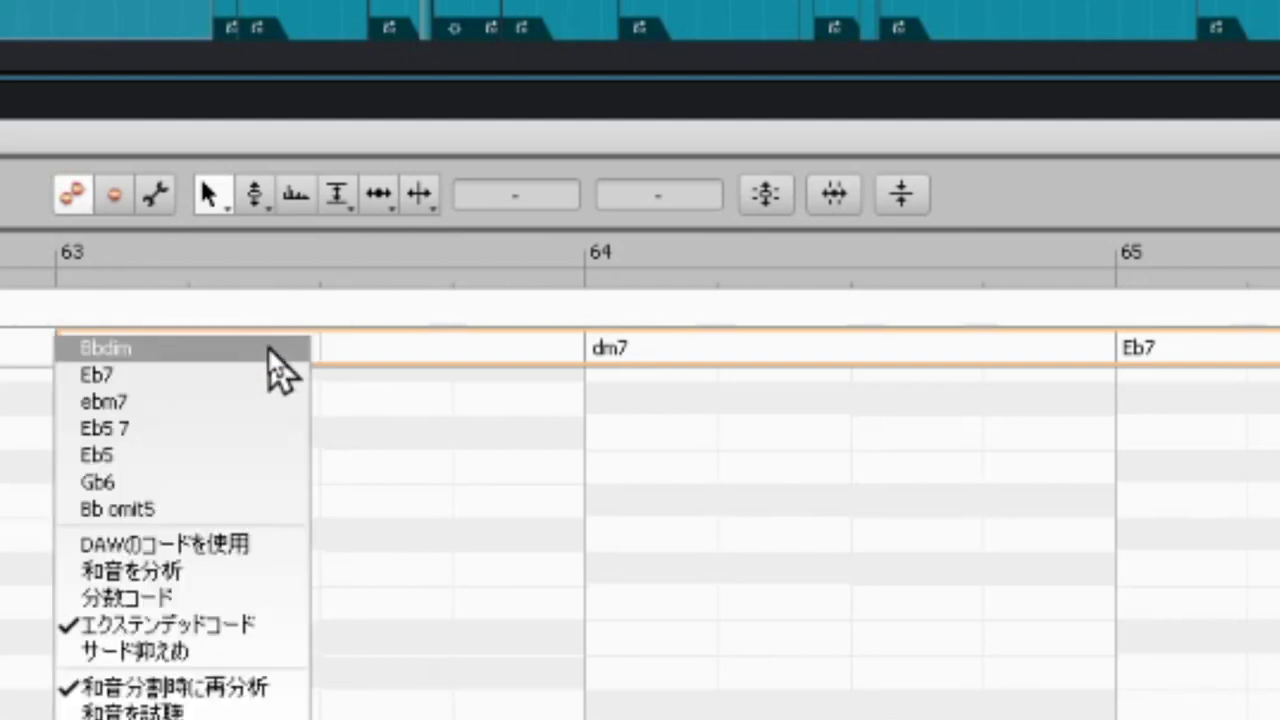
{"action": "left_click", "coordinate": [206, 546]}
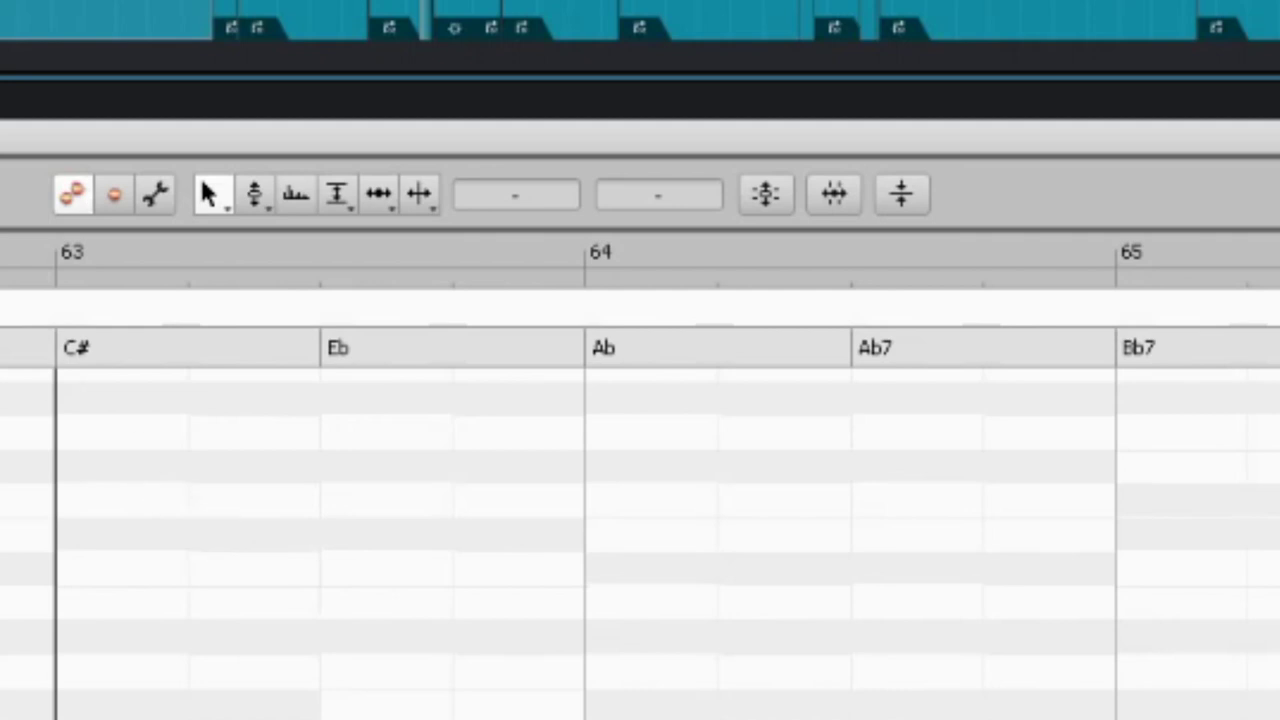